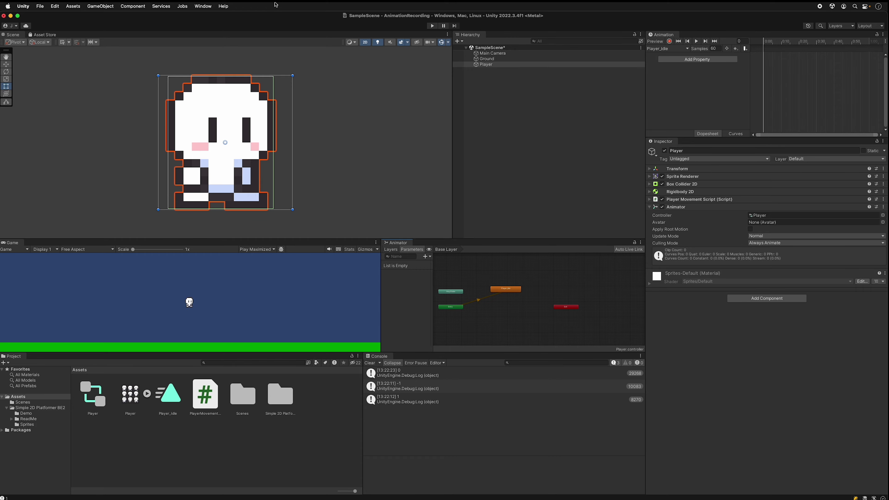
left_click(203, 6)
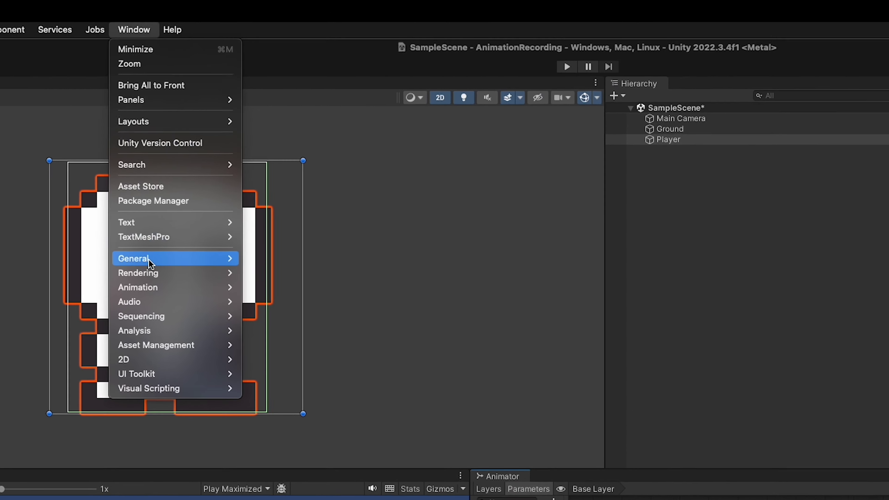
mouse_move(302, 309)
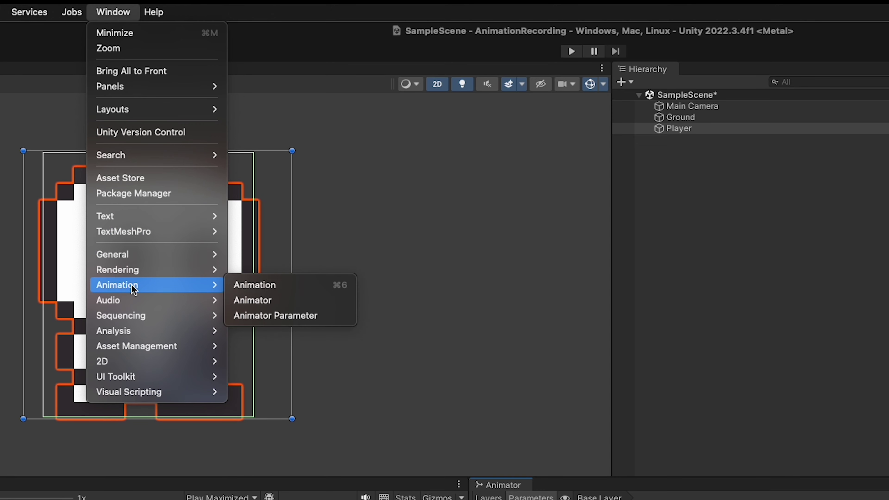
left_click(268, 286)
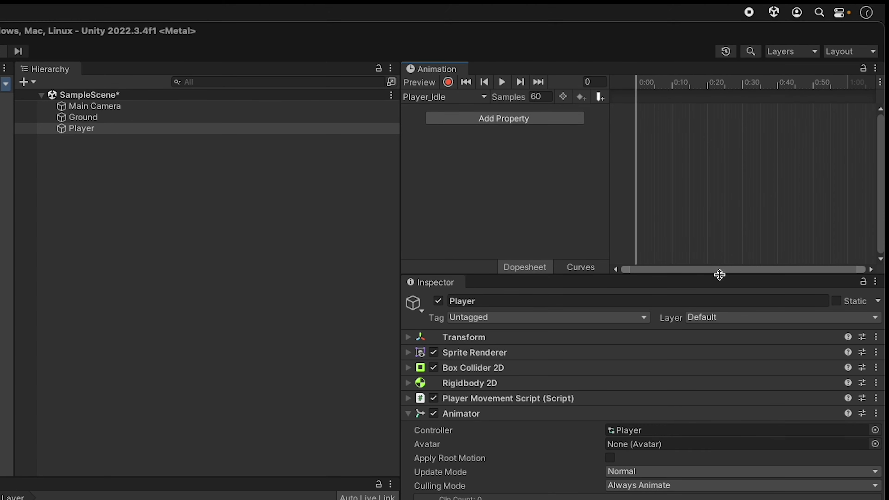
left_click_drag(398, 117, 348, 125)
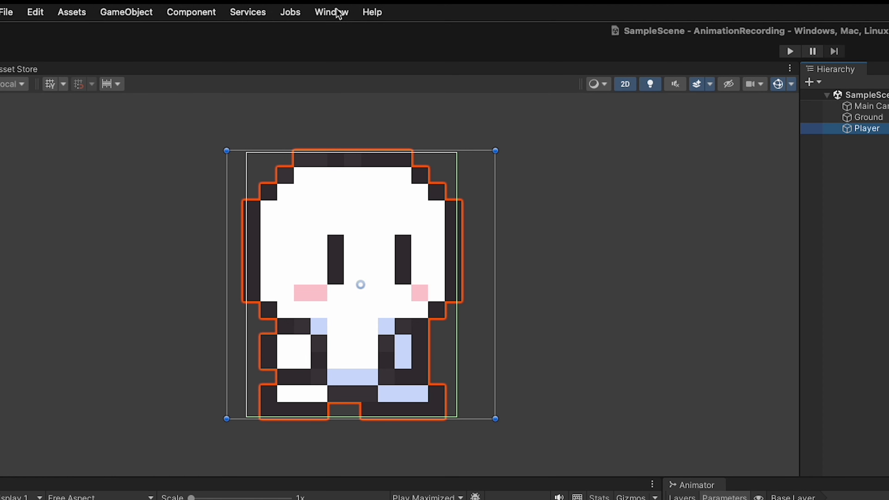
left_click(338, 15)
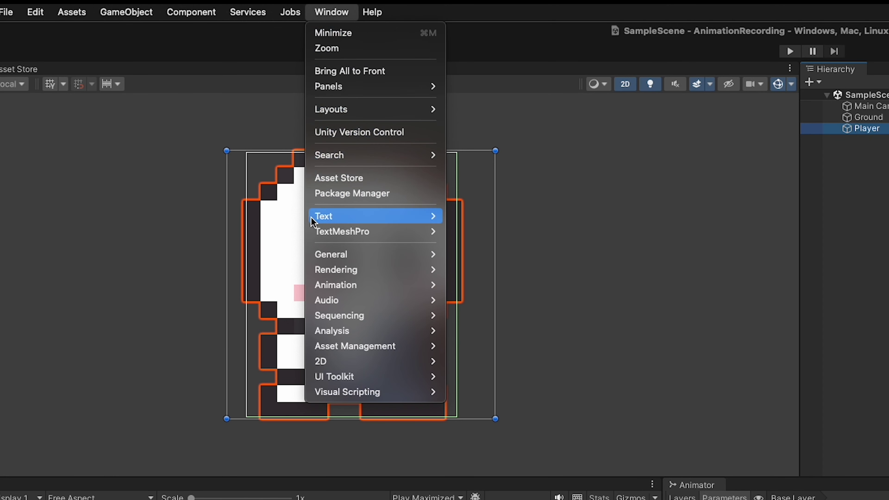
mouse_move(323, 290)
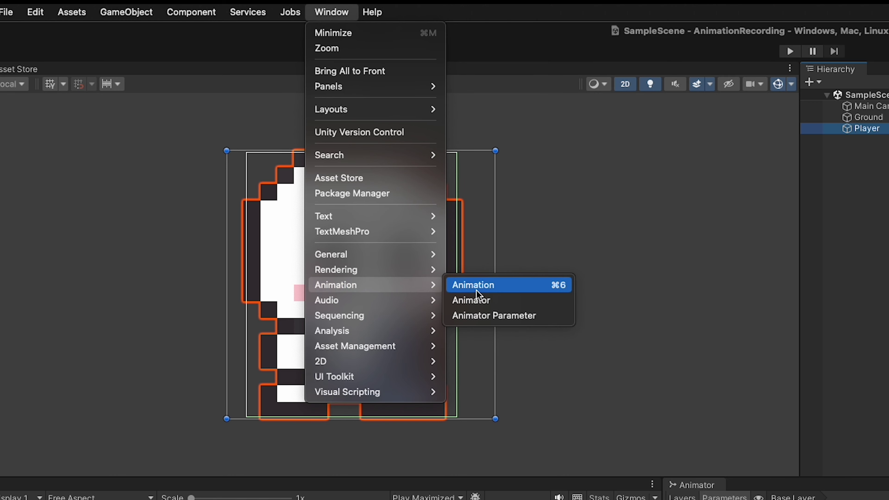
left_click(477, 301)
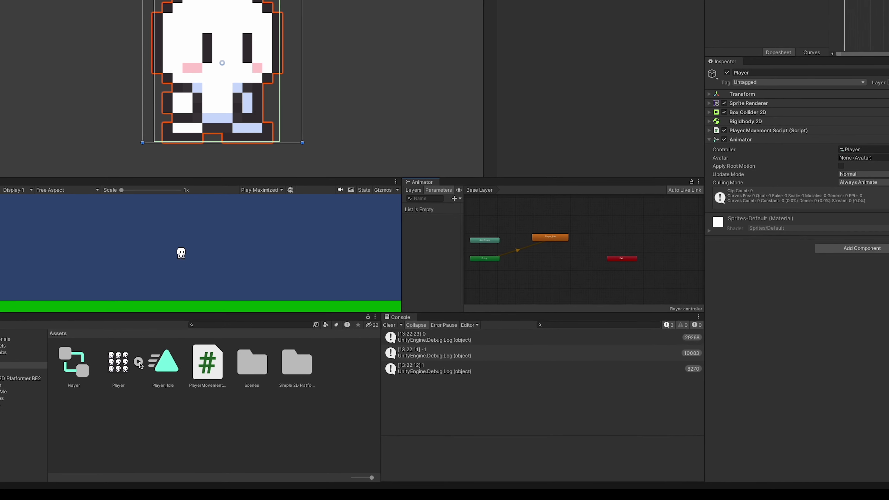
Step: Drag the Idle 0 and Idle 1 sprites from the Player sheet onto the Player_Idle timeline as keyframes
left_click(139, 383)
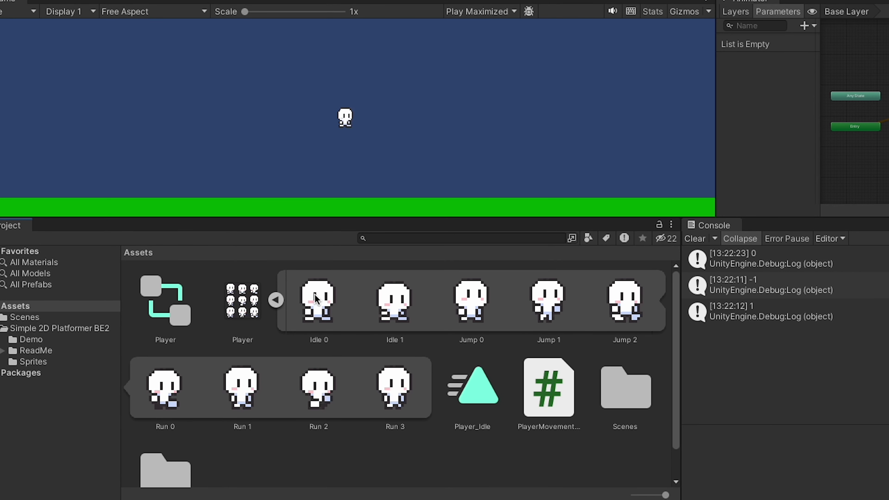
left_click(315, 299)
left_click(396, 308, "shift")
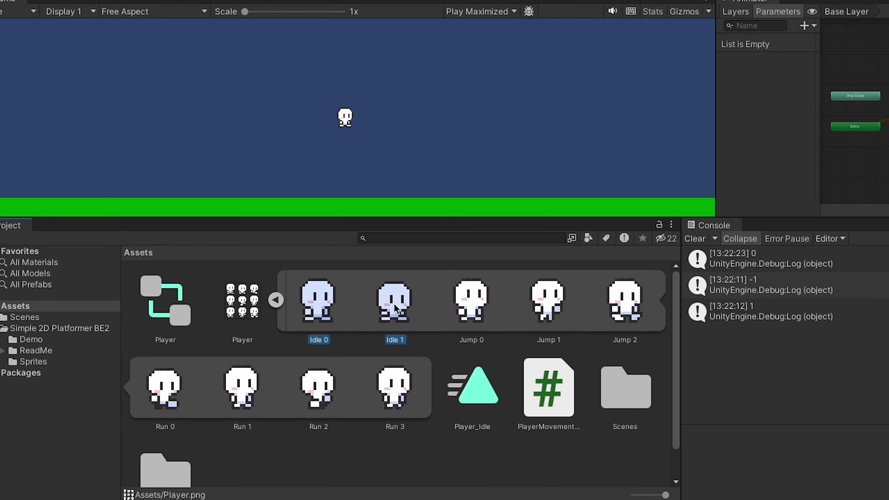
left_click(275, 277)
left_click(327, 301)
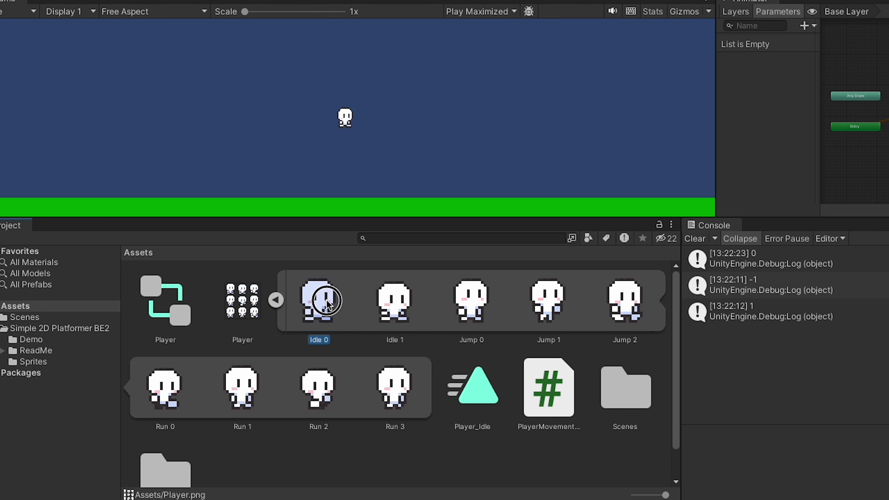
left_click(396, 308, "shift")
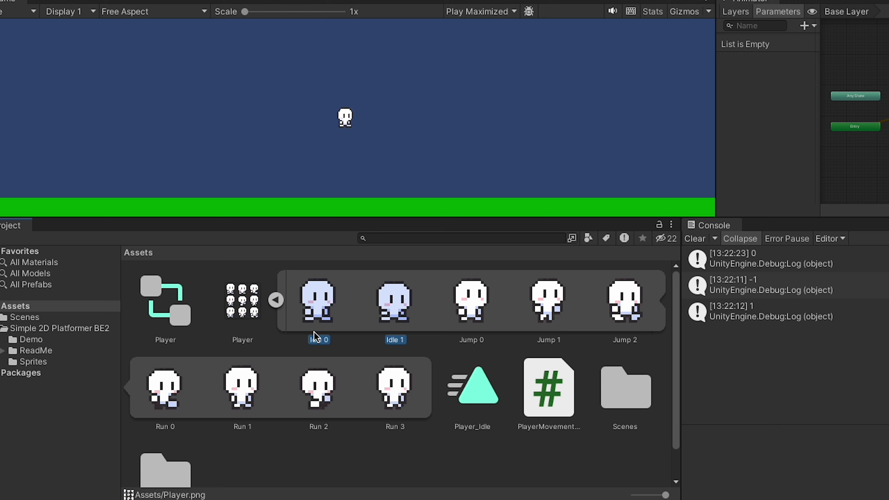
left_click_drag(318, 317, 888, 0)
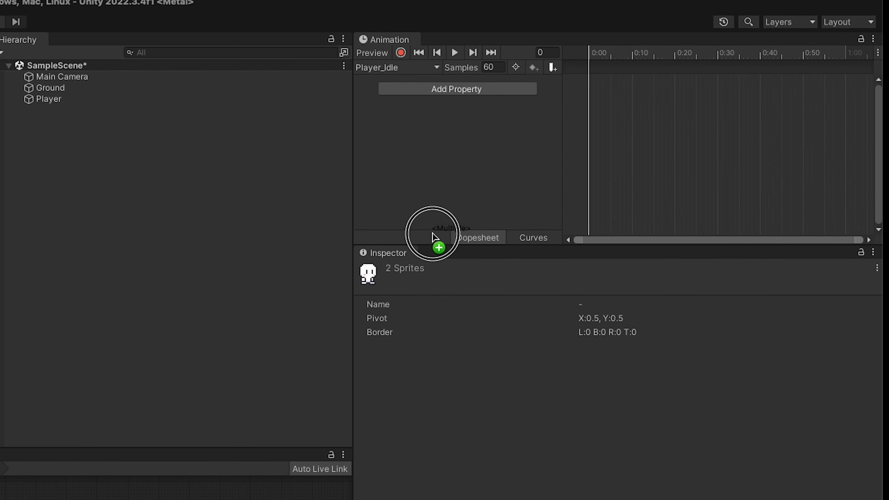
left_click_drag(432, 234, 620, 109)
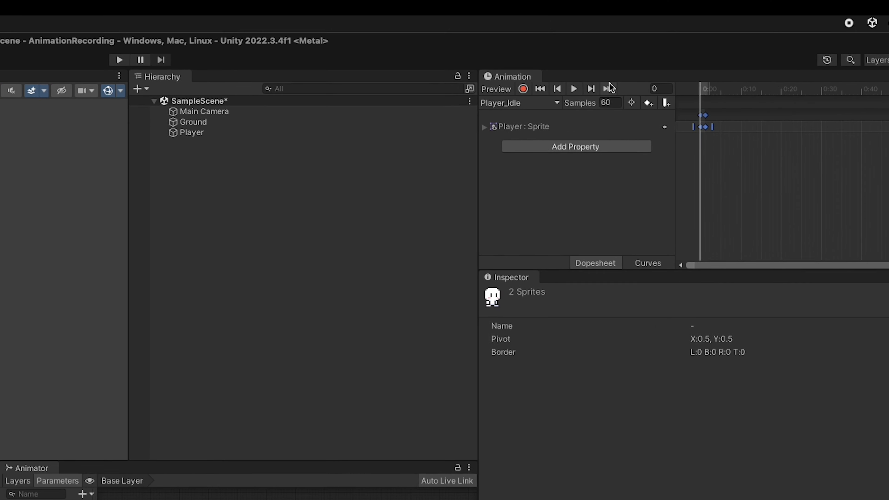
Step: Preview the Player_Idle clip and turn on Show Sample Rate in the timeline settings
left_click(722, 70)
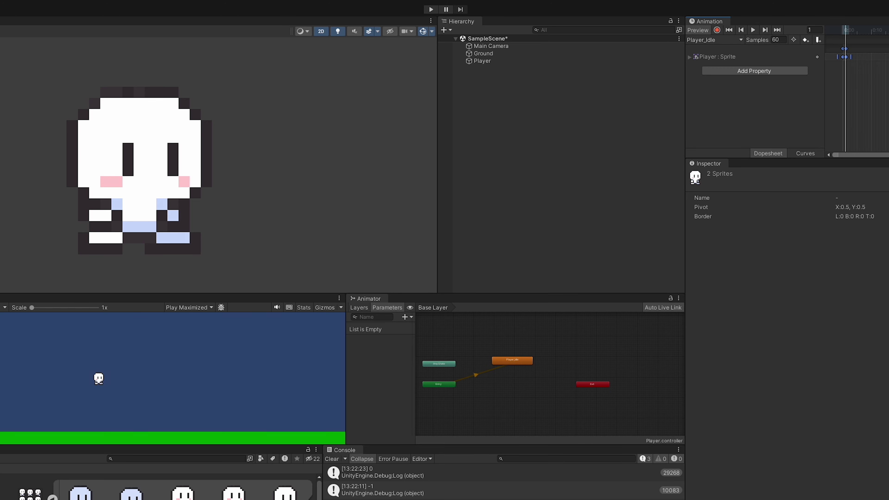
left_click(778, 39)
type("0")
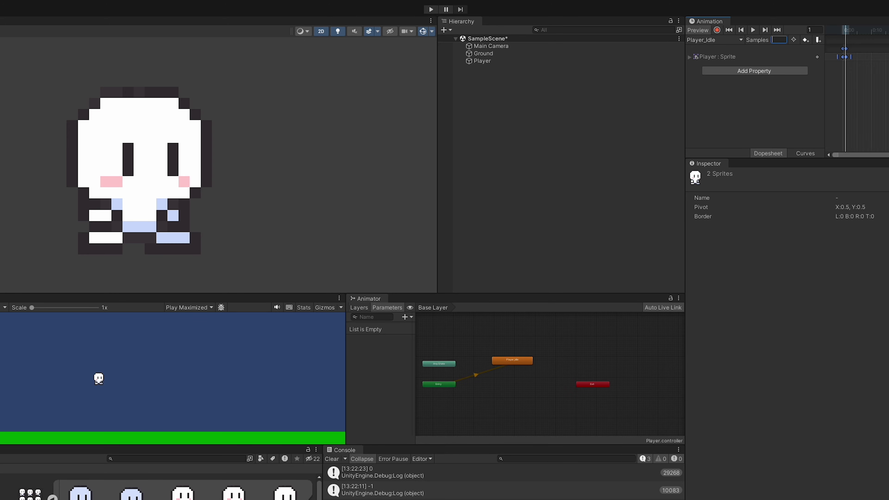
type("10")
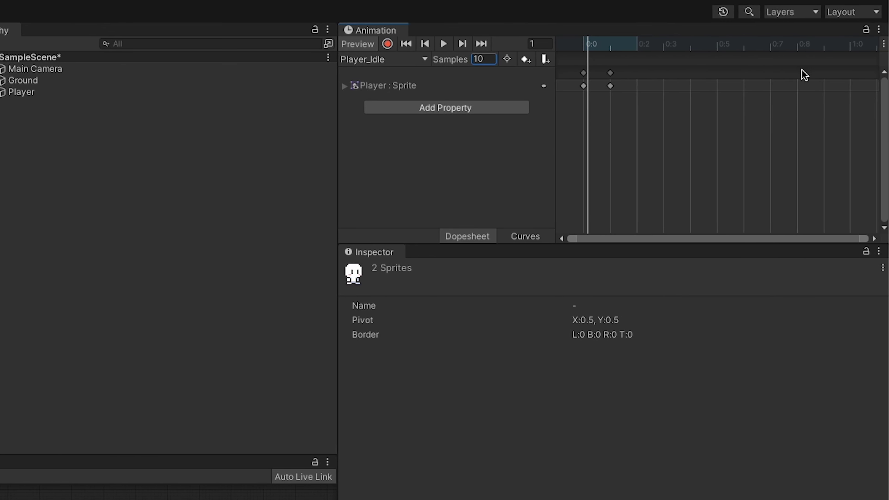
left_click(879, 30)
left_click(877, 31)
left_click(882, 45)
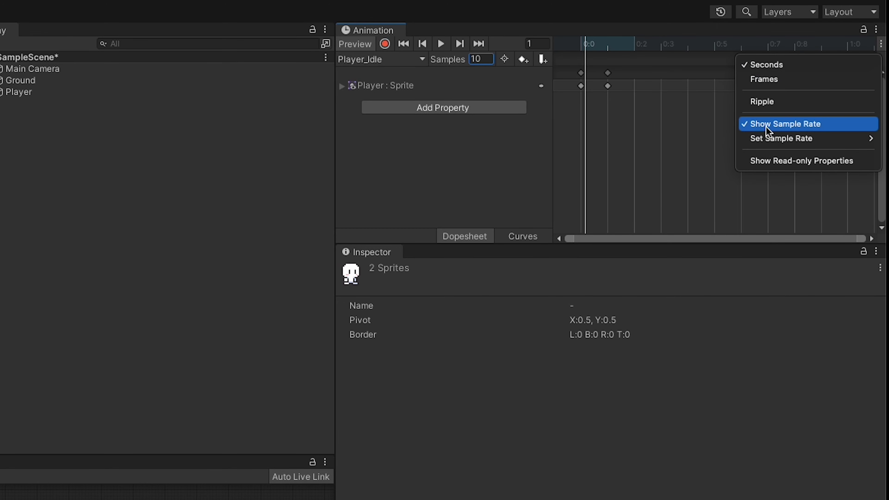
left_click(753, 124)
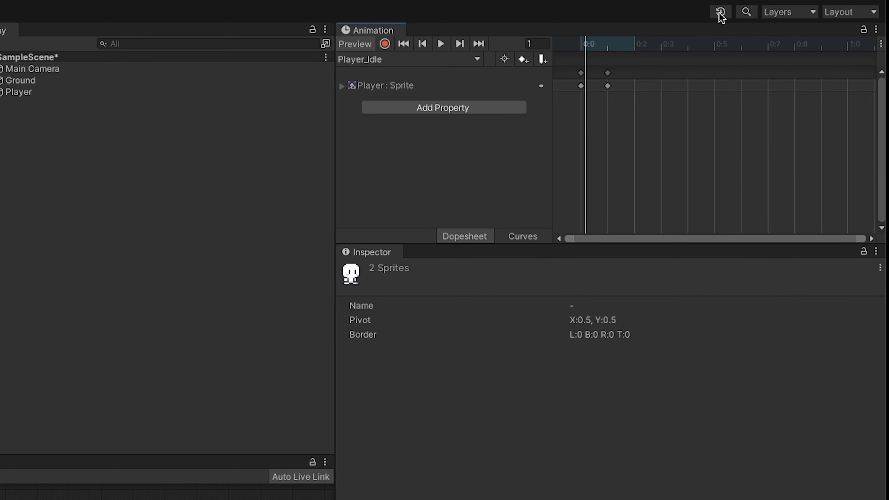
left_click(882, 45)
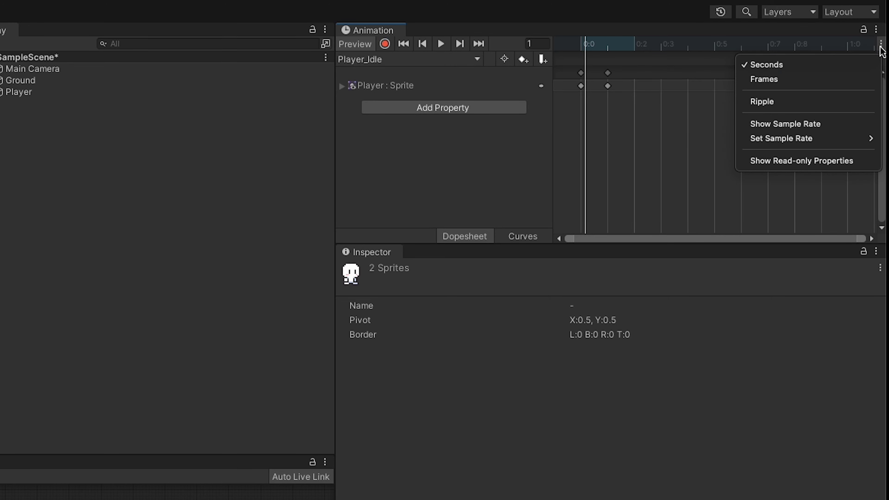
left_click(764, 123)
Step: Set the Player_Idle Samples field to 5 and replay the preview
left_click(480, 157)
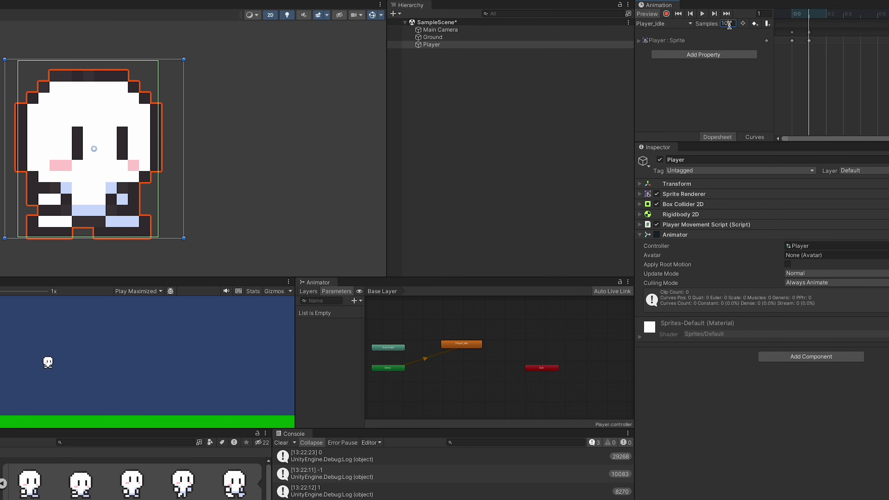
key("Return")
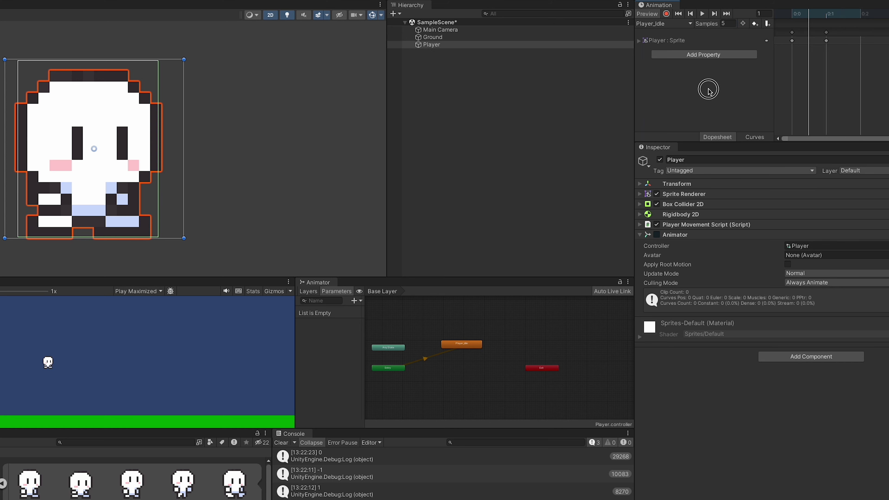
left_click(702, 14)
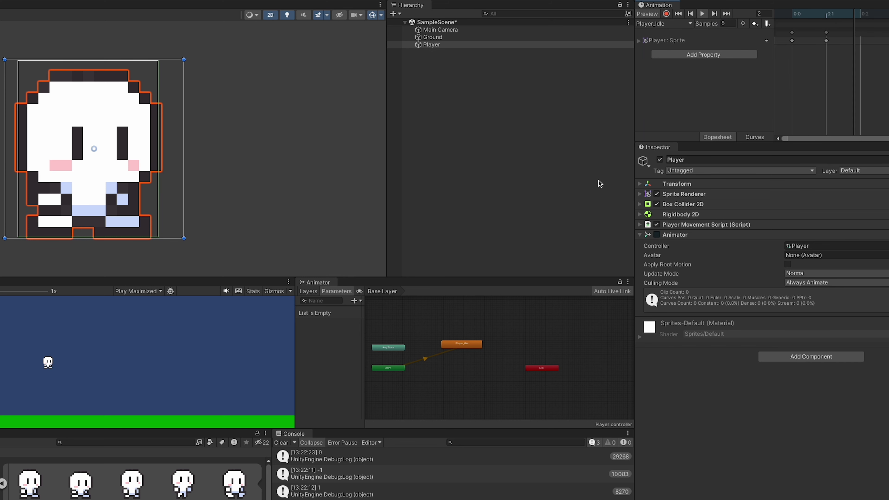
left_click_drag(301, 277, 300, 57)
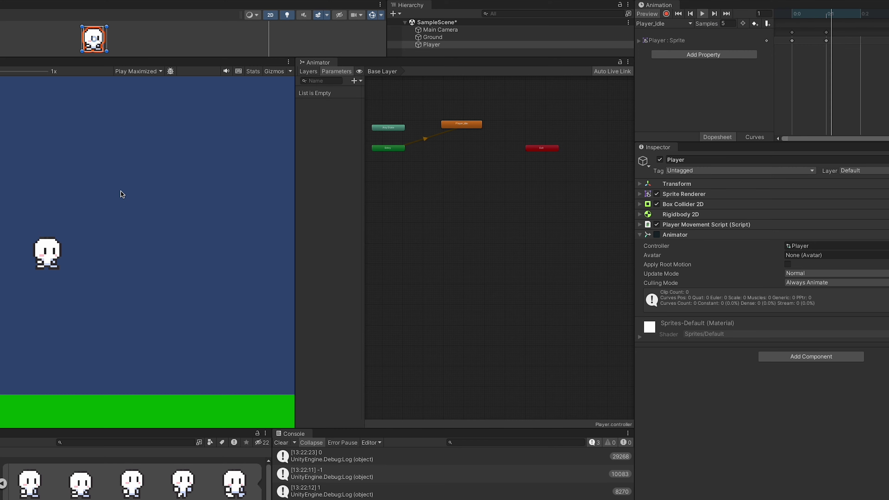
left_click_drag(300, 57, 301, 226)
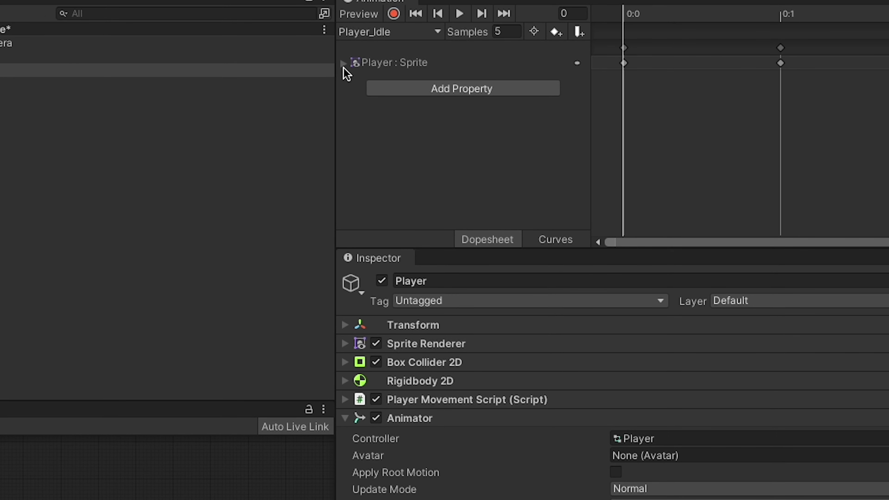
Step: Test-run the idle animation, then enable looping on the Player_Idle clip
left_click(343, 64)
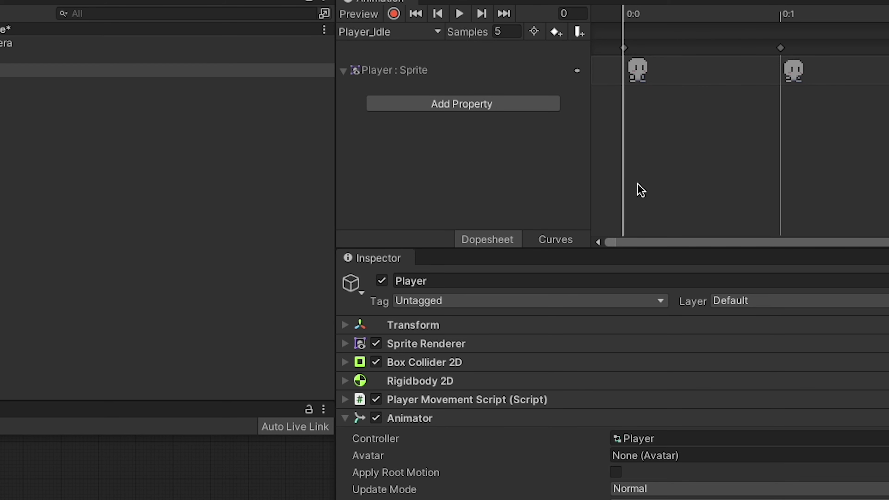
left_click(432, 31)
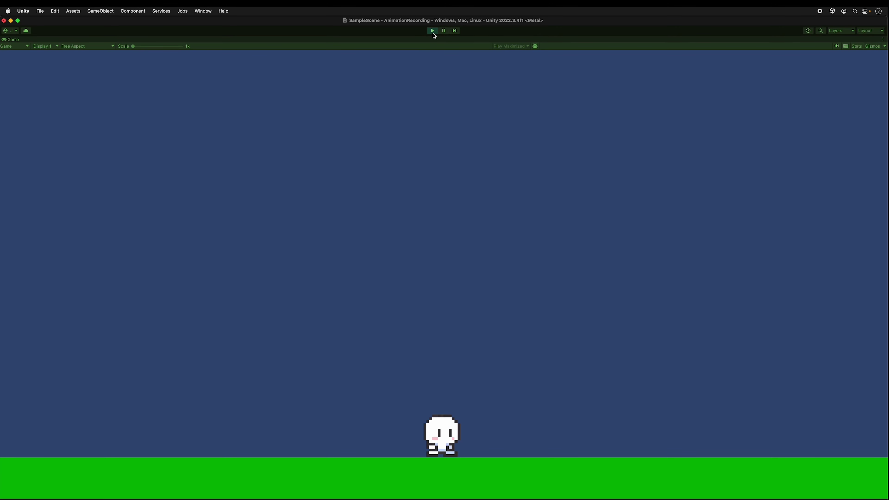
left_click(433, 33)
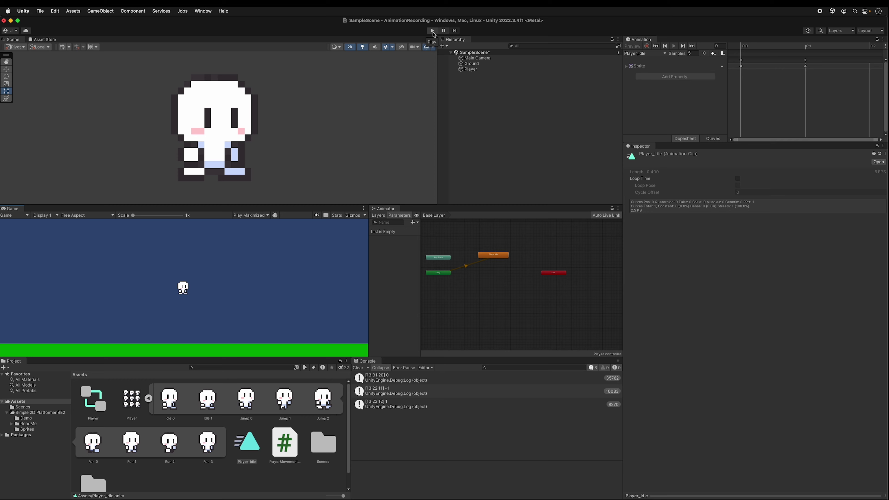
left_click(433, 31)
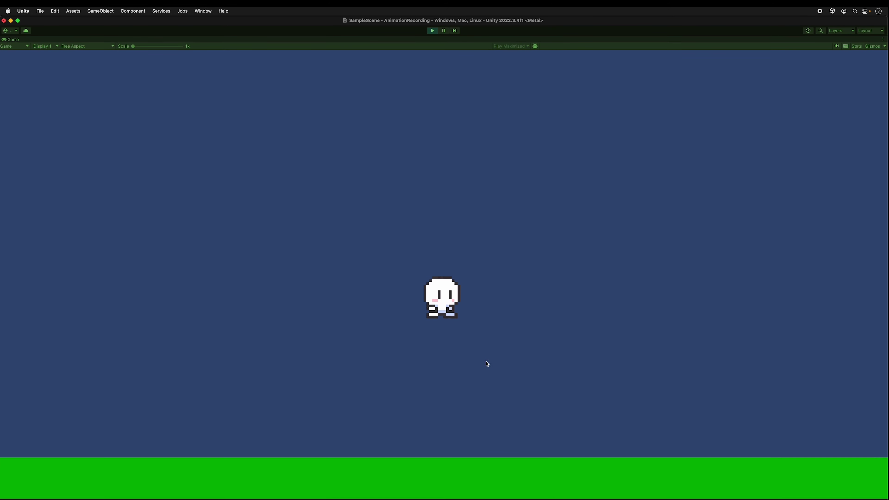
left_click(432, 31)
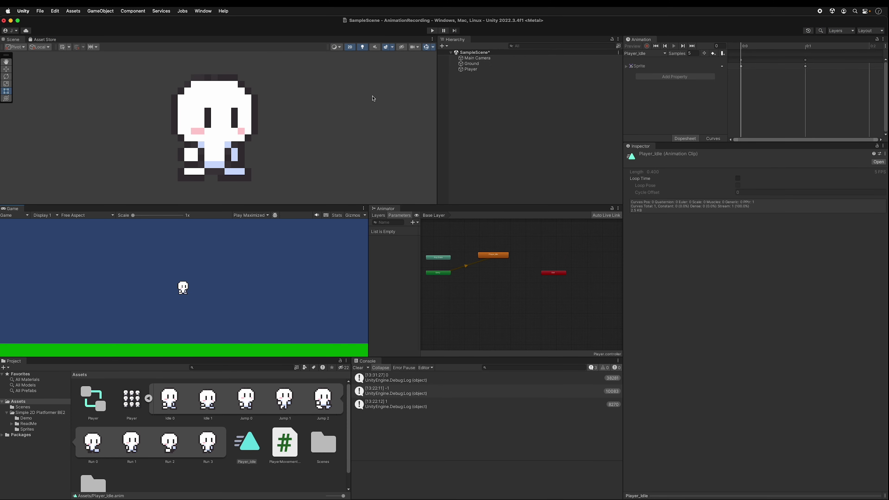
left_click(247, 444)
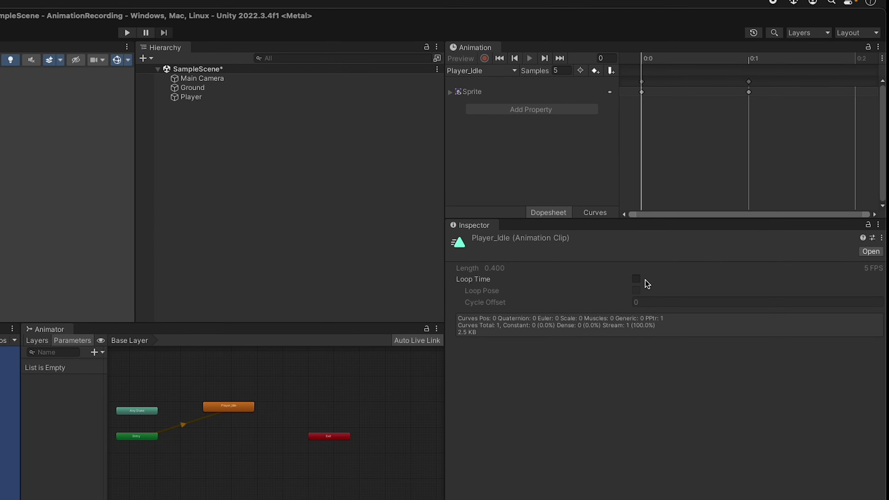
left_click(637, 279)
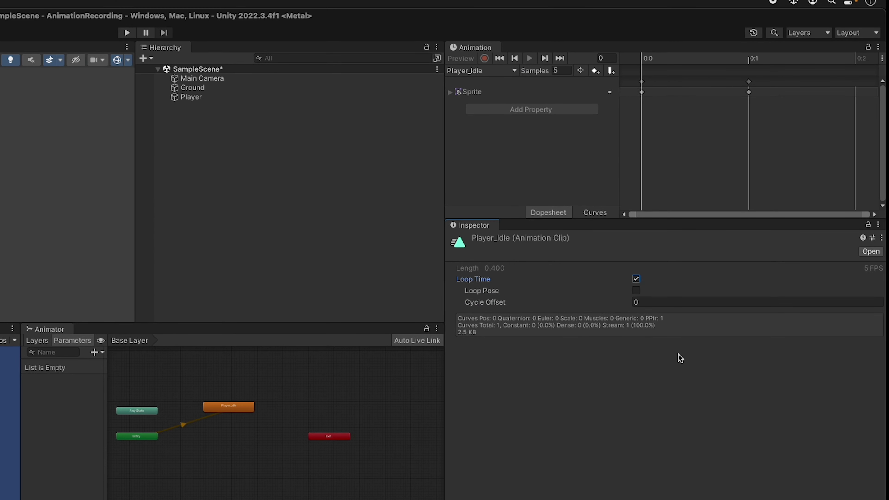
Step: Run the game, move the player left and right with the arrow keys, then stop
left_click(127, 32)
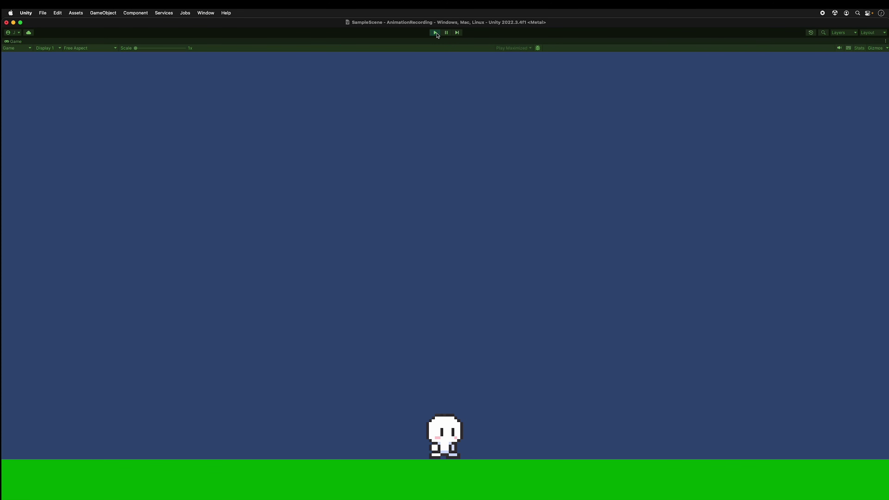
key("Left")
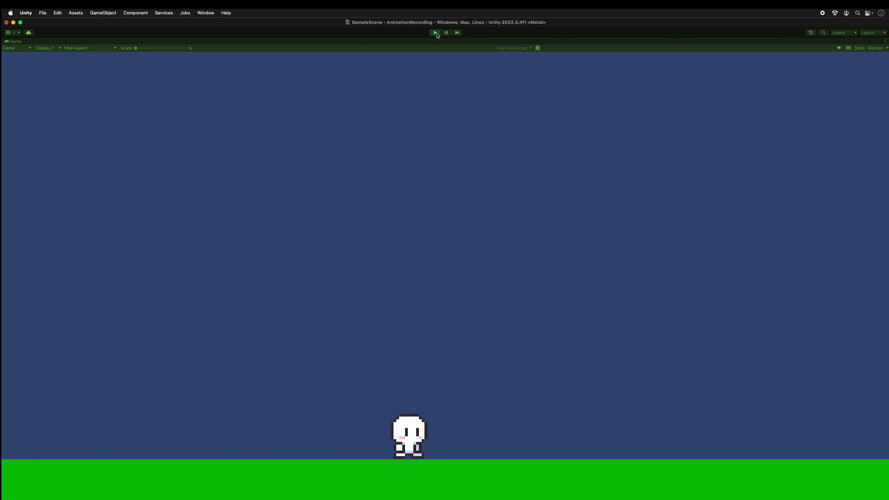
key("Right")
key("Left")
key("Right")
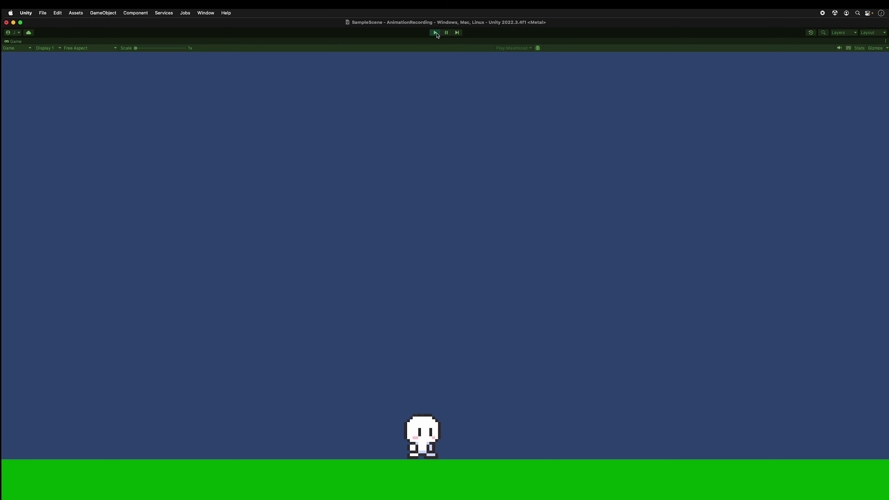
key("Left")
left_click(436, 32)
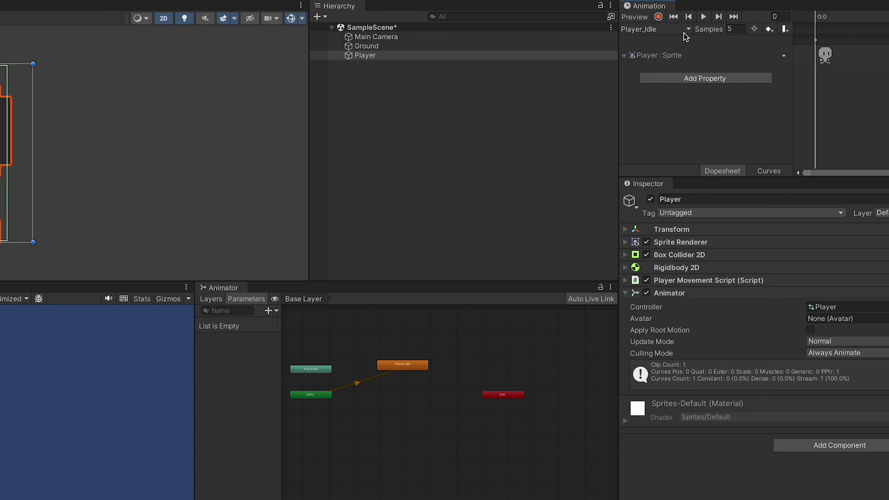
left_click(689, 29)
Step: Create a new animation clip named Player_Running and save it in Assets
left_click(659, 53)
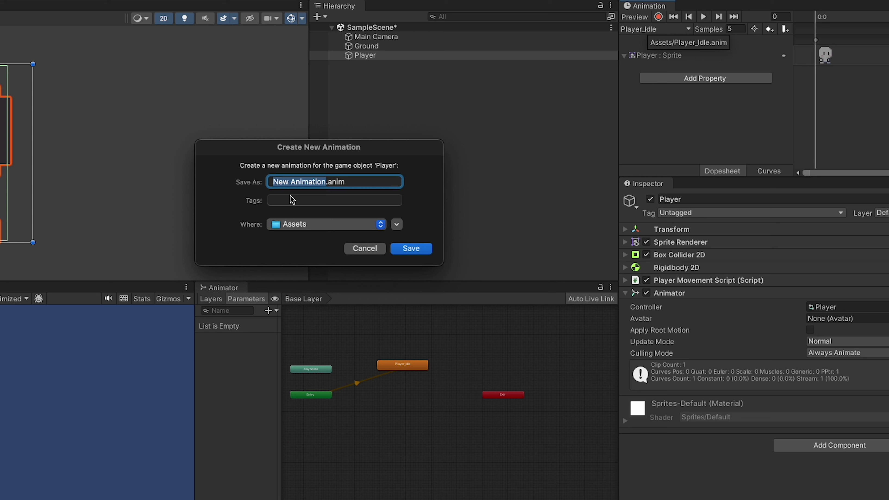
type("Play")
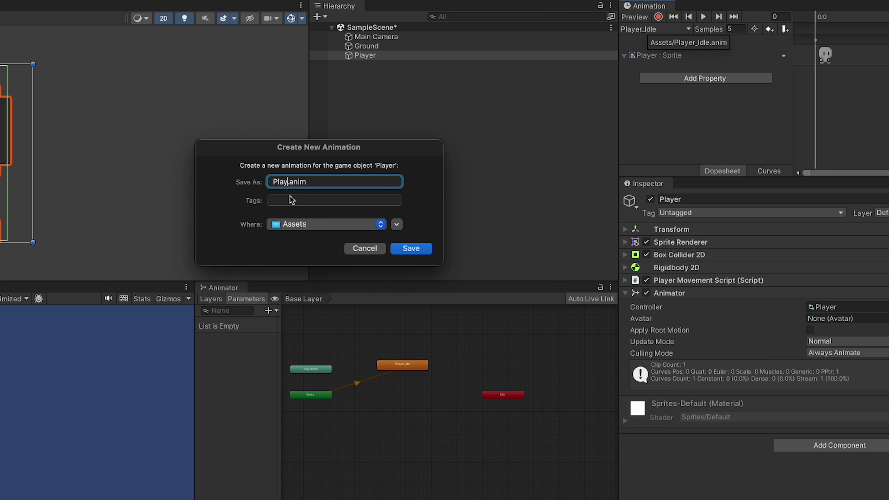
type("er_Running")
key("Return")
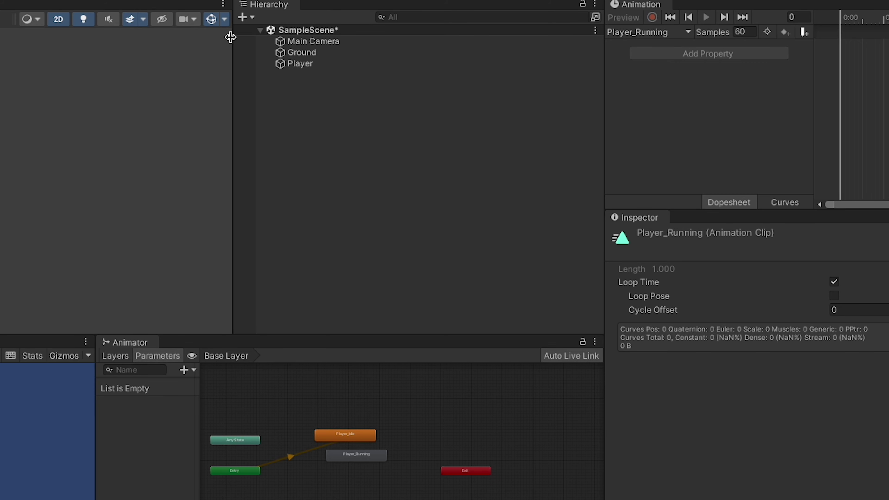
Step: With Player selected, switch the Animation window's clip dropdown to the empty Player_Running clip
left_click(296, 63)
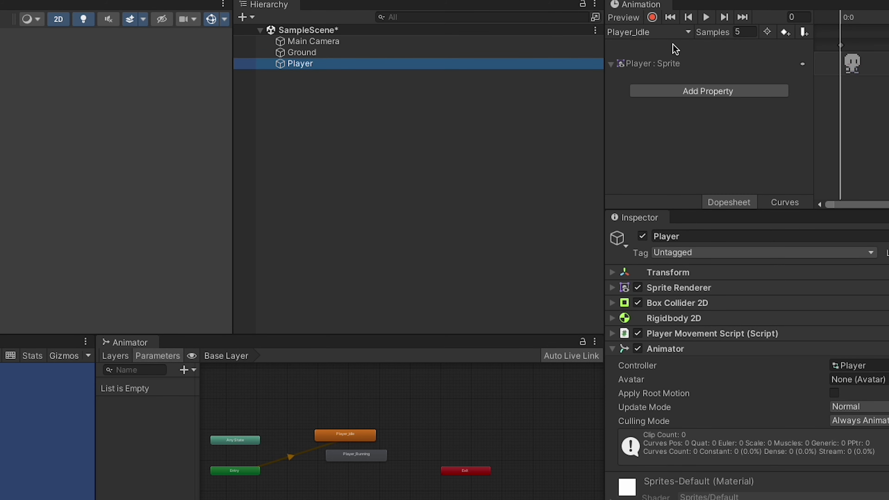
left_click(687, 32)
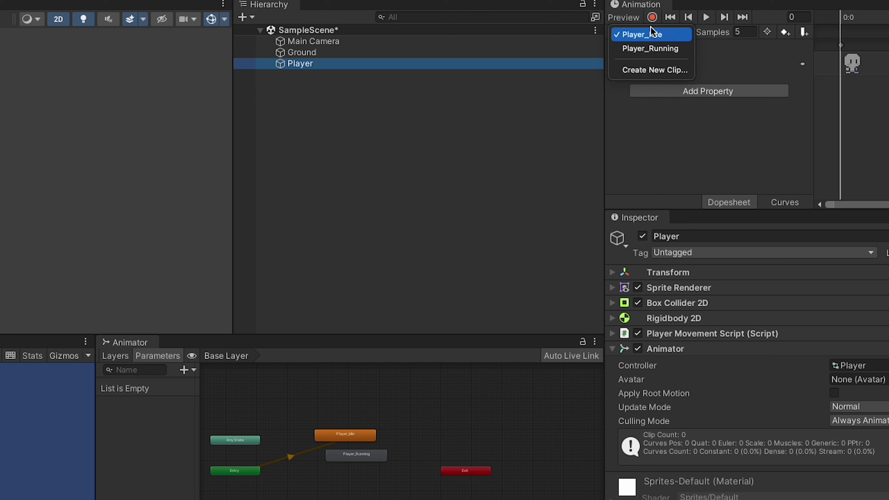
left_click(630, 52)
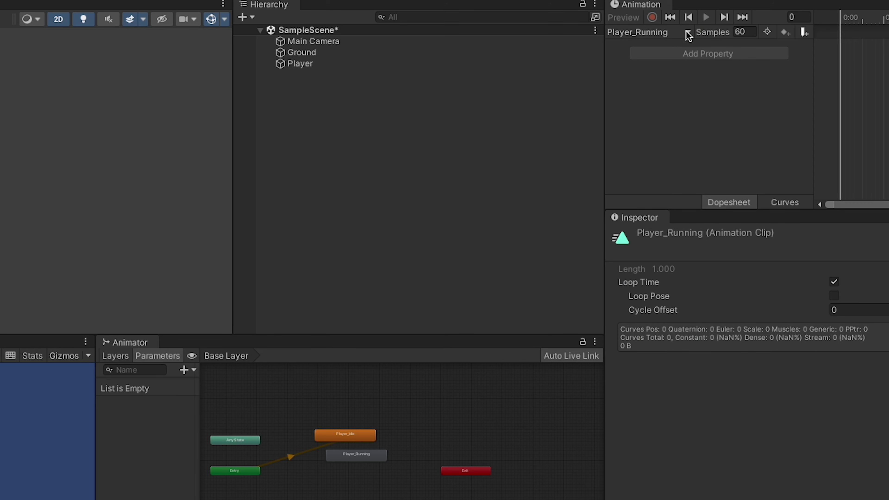
left_click(315, 116)
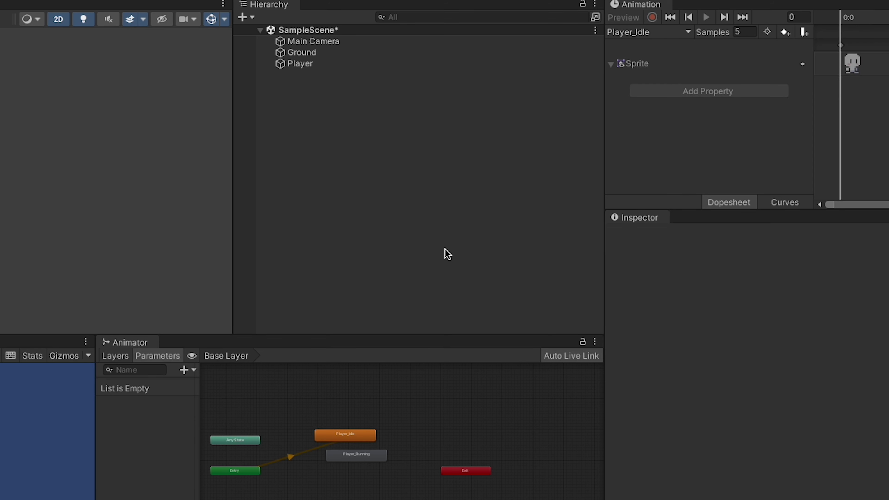
left_click(300, 65)
left_click(689, 31)
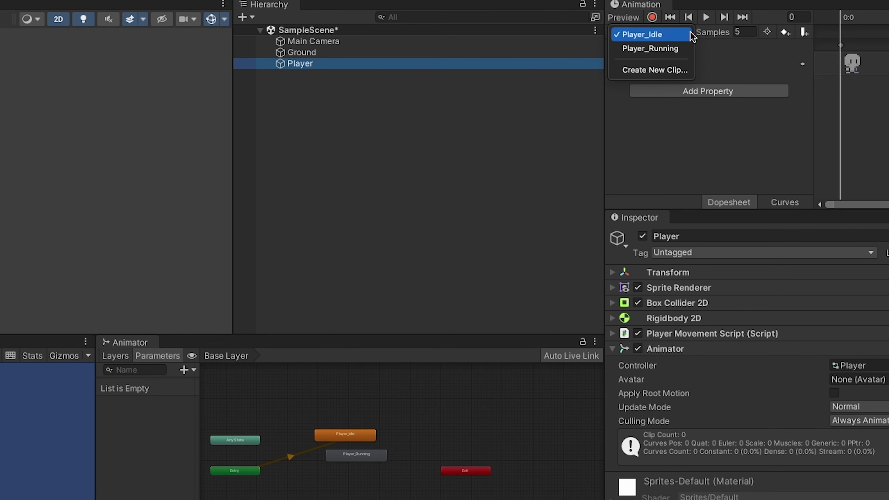
left_click(652, 49)
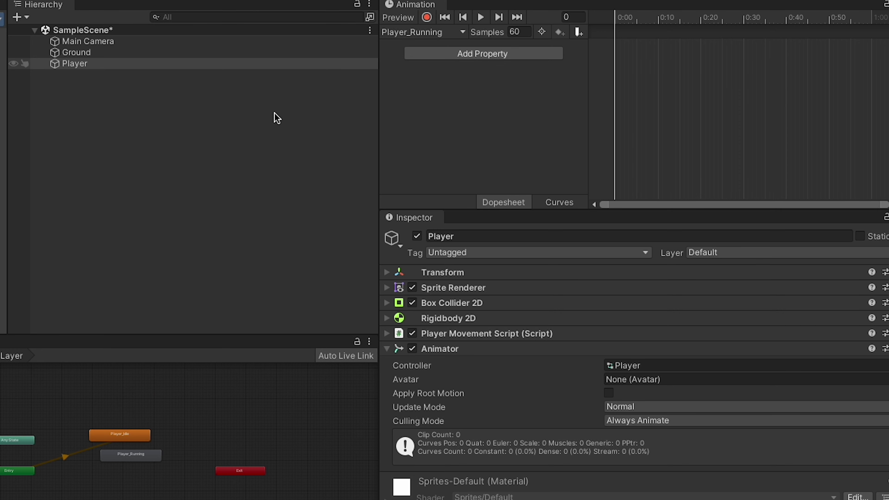
left_click(455, 32)
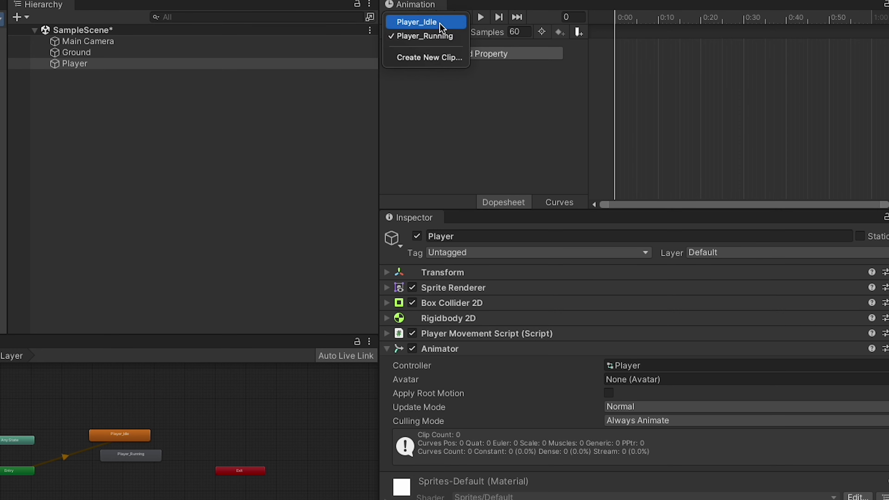
left_click(440, 23)
left_click(465, 32)
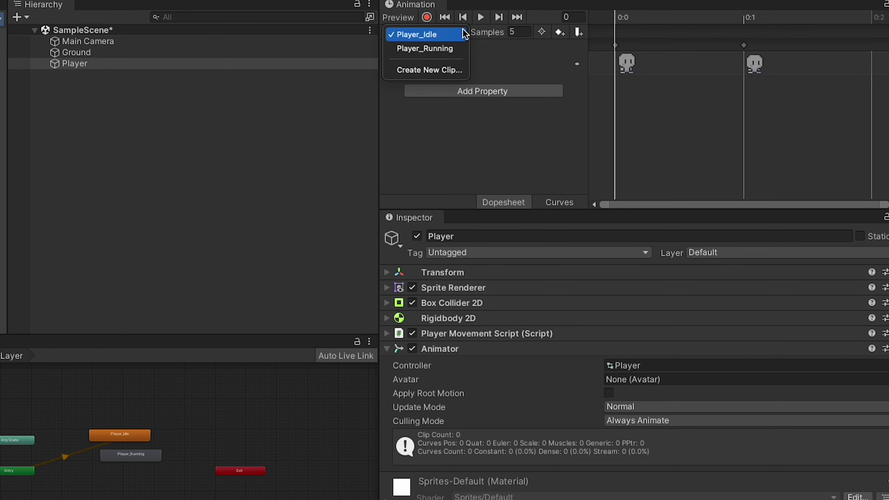
left_click(424, 46)
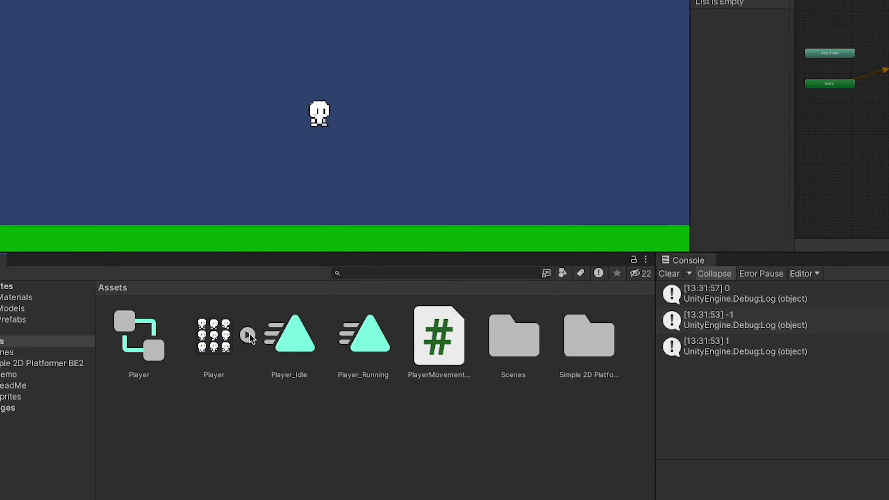
Step: Drag the Run 0 to Run 3 sprites into the Player_Running clip and preview it
left_click(248, 335)
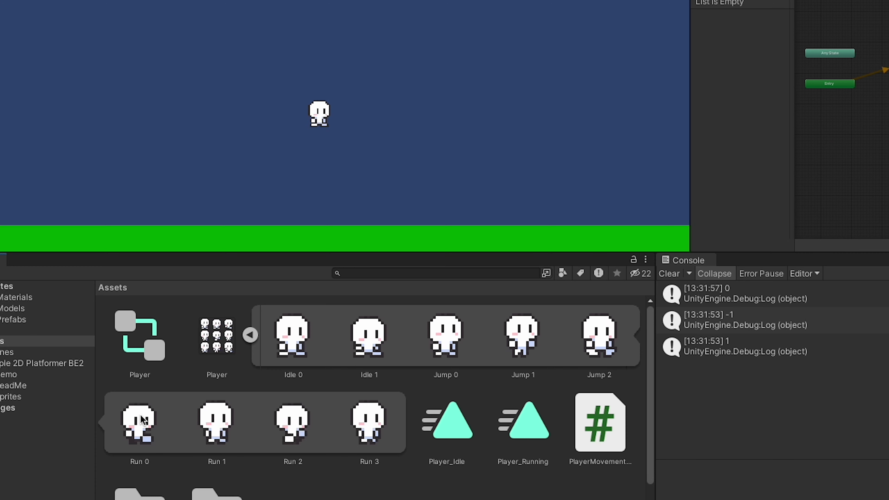
left_click(130, 428)
left_click(368, 420, "shift")
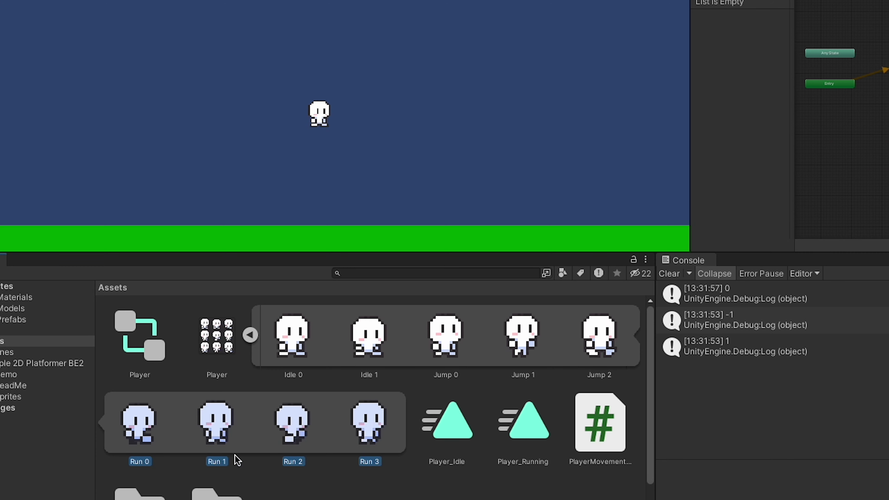
left_click_drag(141, 423, 703, 80)
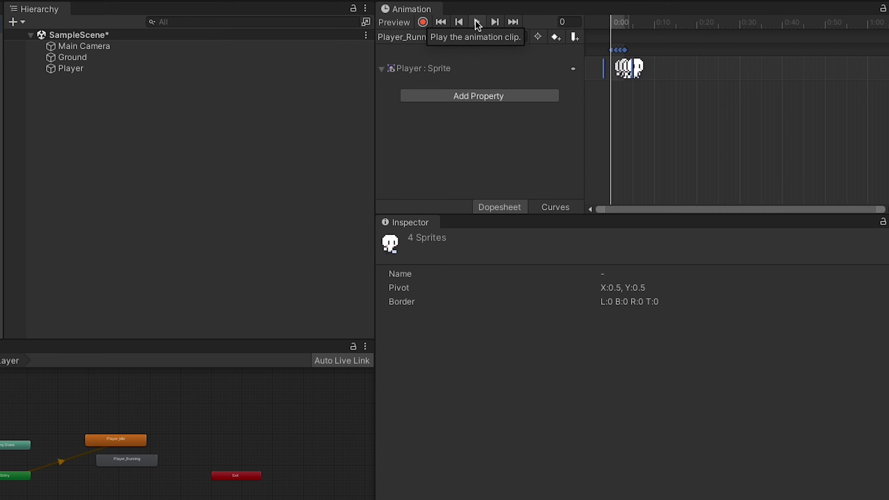
left_click(477, 23)
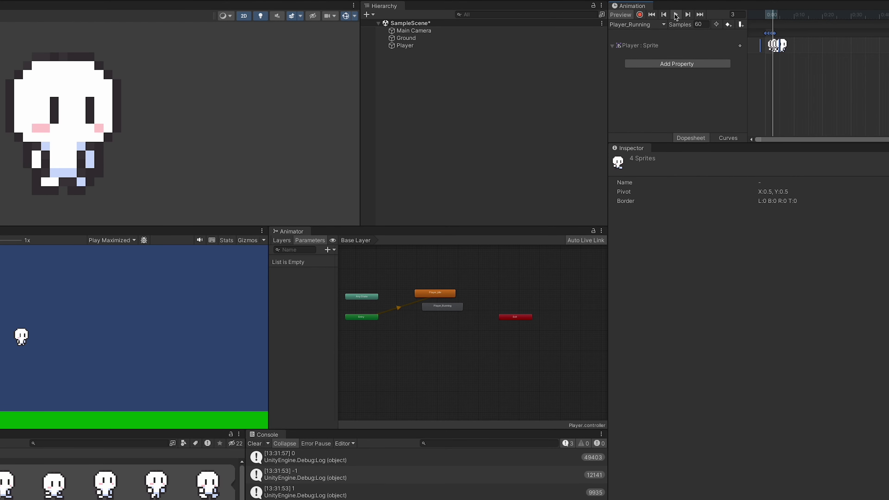
left_click(676, 15)
Step: Try a sample rate of 20, then settle on 15 samples and preview the run
left_click(703, 26)
type("20")
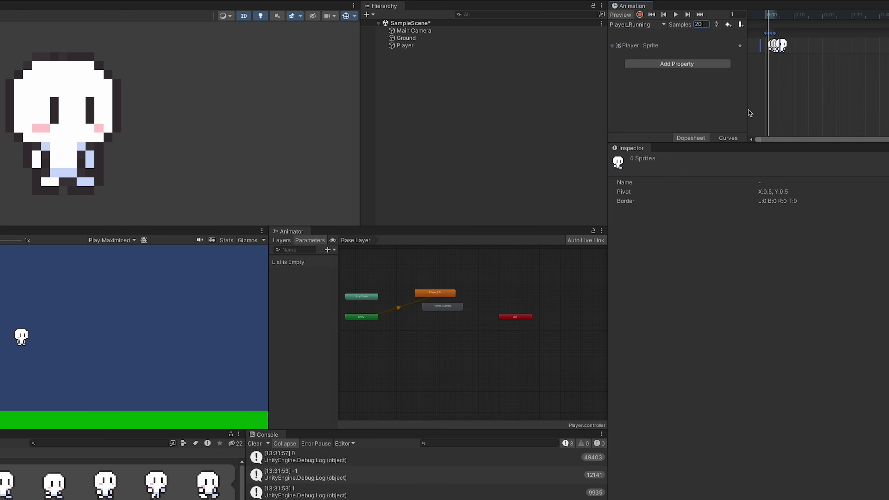
left_click(700, 45)
left_click(675, 15)
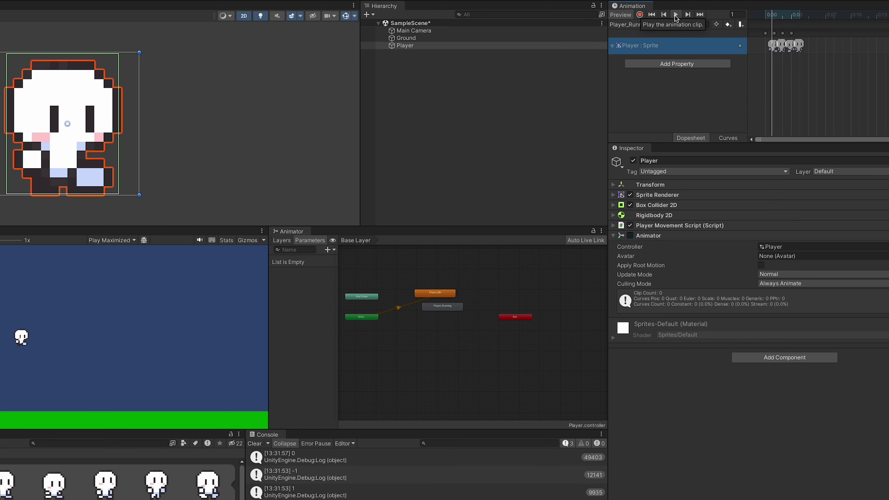
left_click(675, 16)
left_click(700, 24)
type("15")
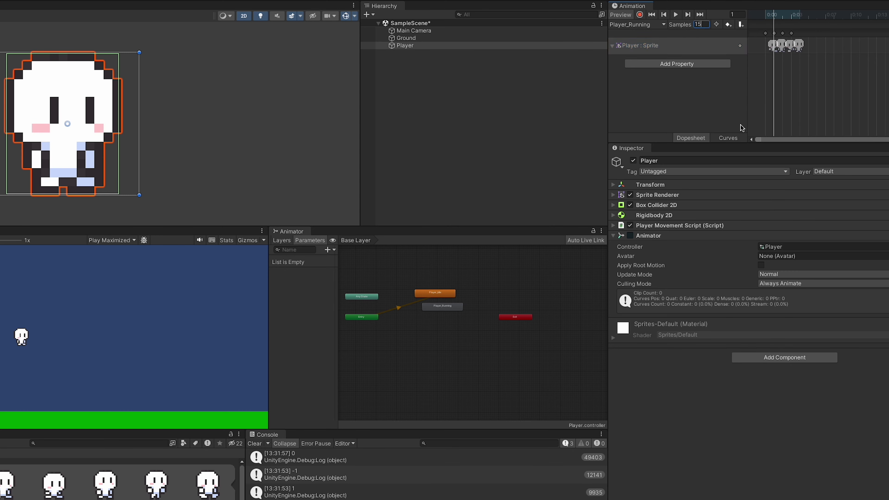
key("Return")
left_click(676, 14)
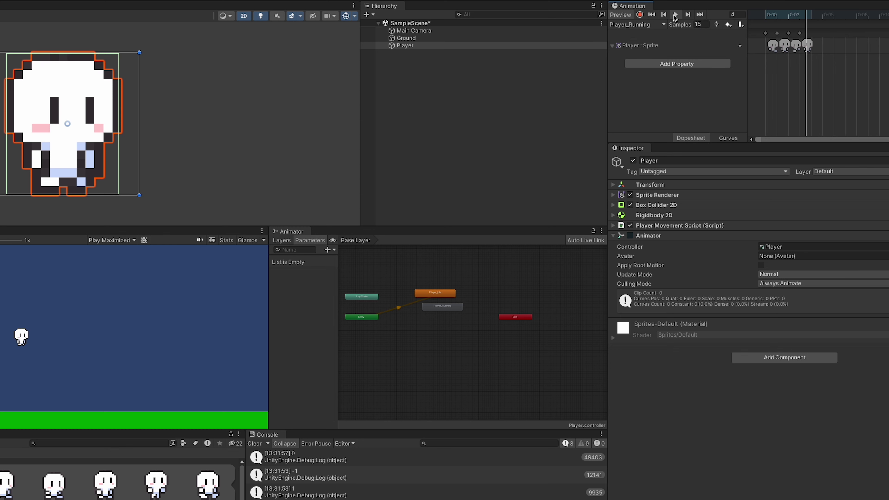
key("super+p")
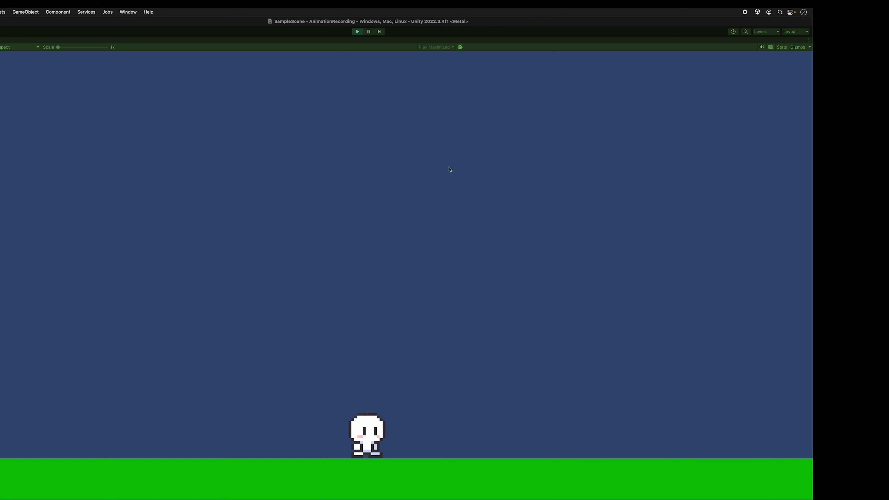
key("Left")
key("Right")
key("Left")
key("Right")
key("space")
key("Right")
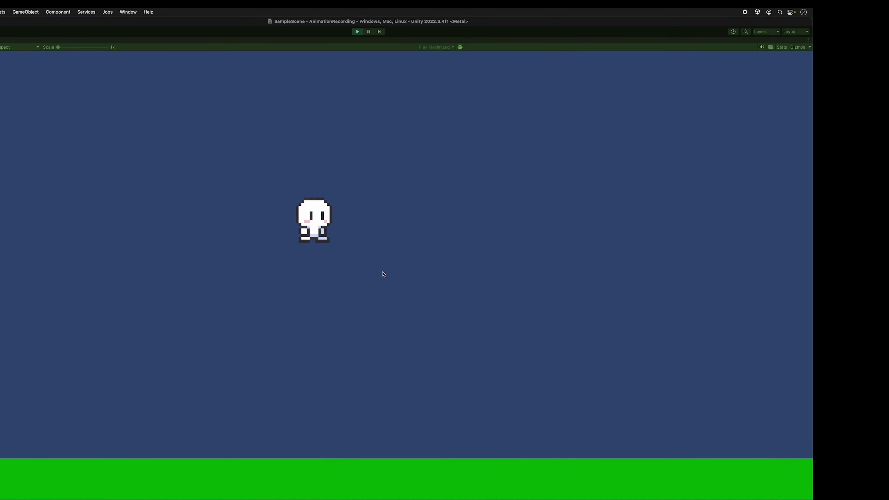
key("Left")
key("Right")
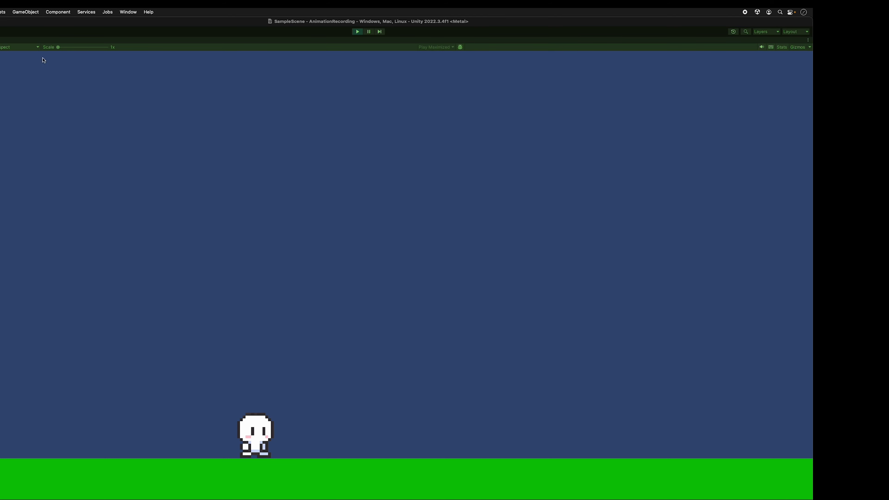
key("super+p")
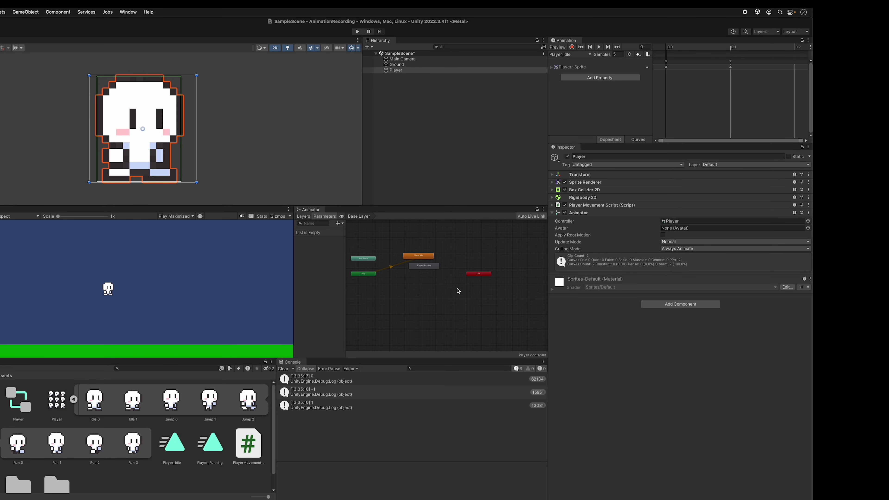
Step: Maximize the Animator and line Player_Running up directly below the Player_Idle default state
key("shift+space")
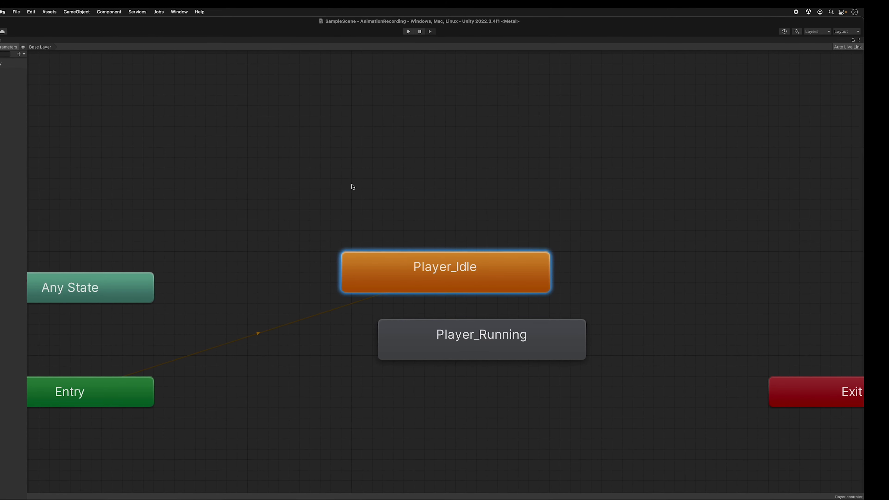
left_click_drag(428, 343, 402, 357)
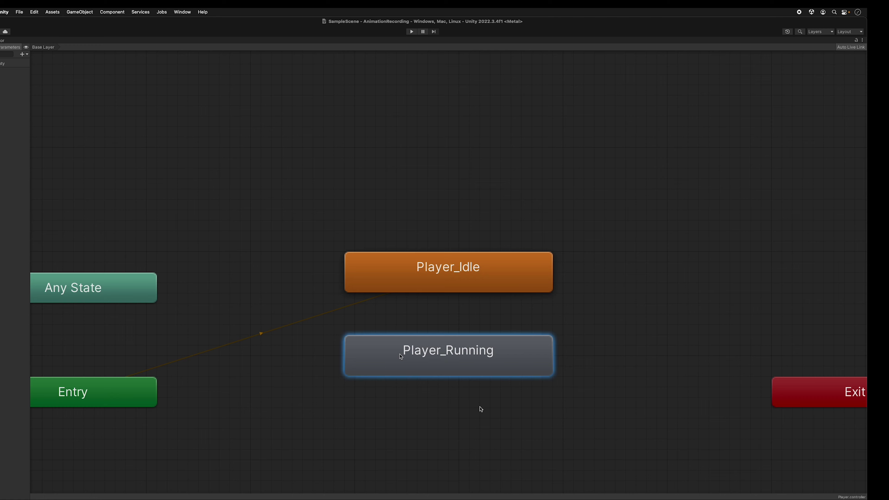
left_click(123, 396)
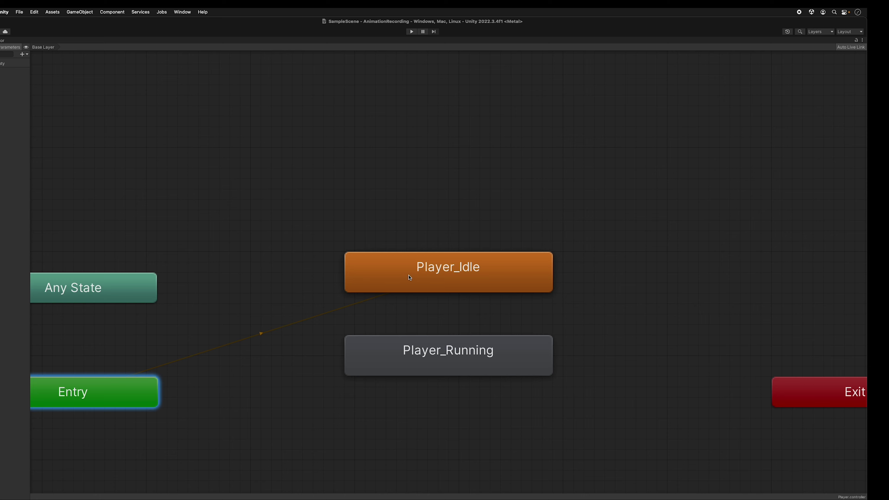
left_click(409, 348)
left_click(433, 272)
left_click(425, 345)
left_click(428, 272)
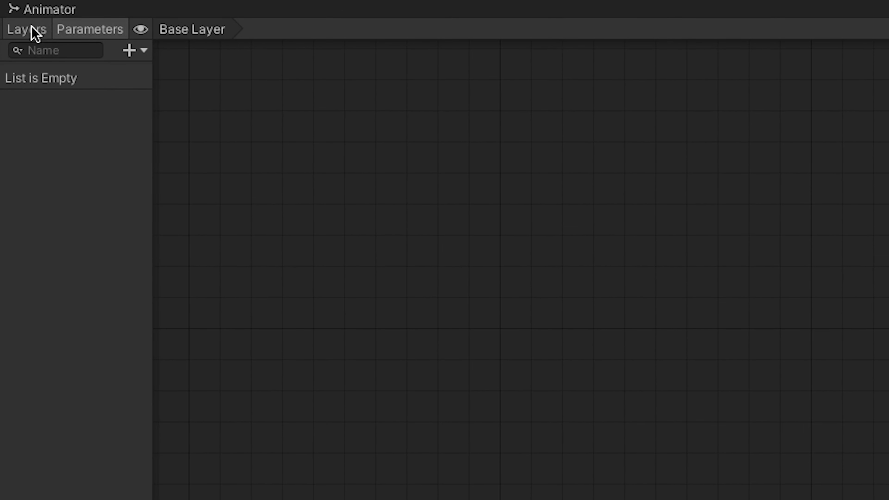
left_click(35, 33)
Step: Add an Int parameter in the Parameters list and name it playerState
left_click(67, 32)
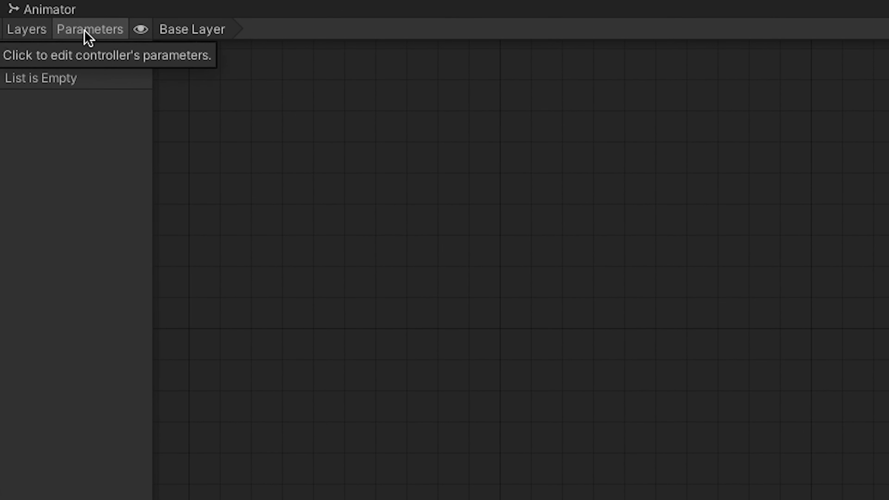
left_click(129, 51)
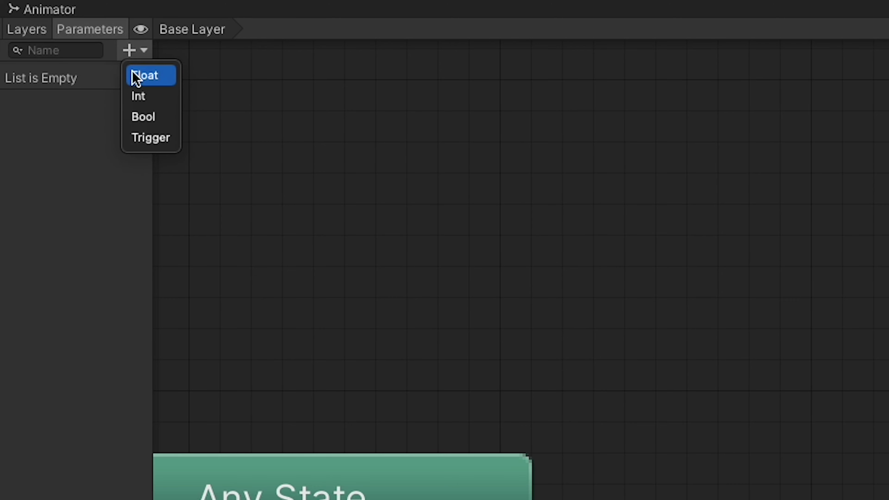
left_click(142, 98)
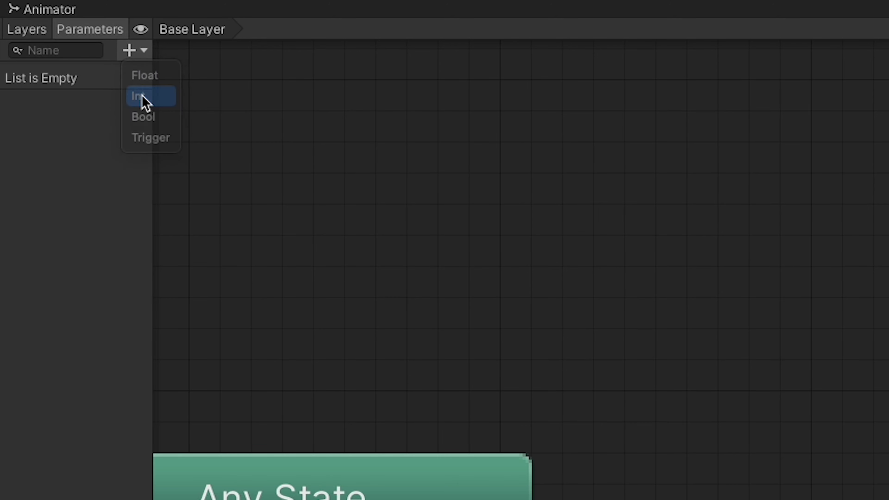
left_click_drag(152, 212, 235, 229)
type("playerState")
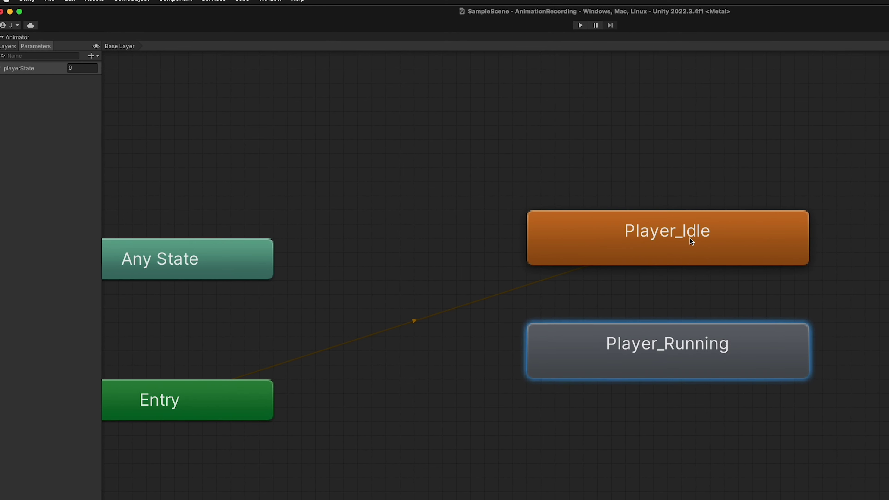
Step: Make a transition from Player_Idle to Player_Running
left_click(640, 221)
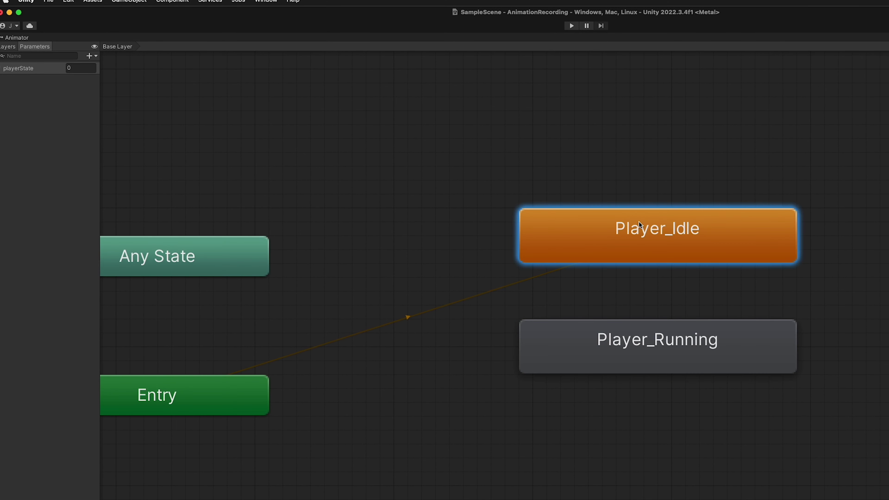
right_click(587, 242)
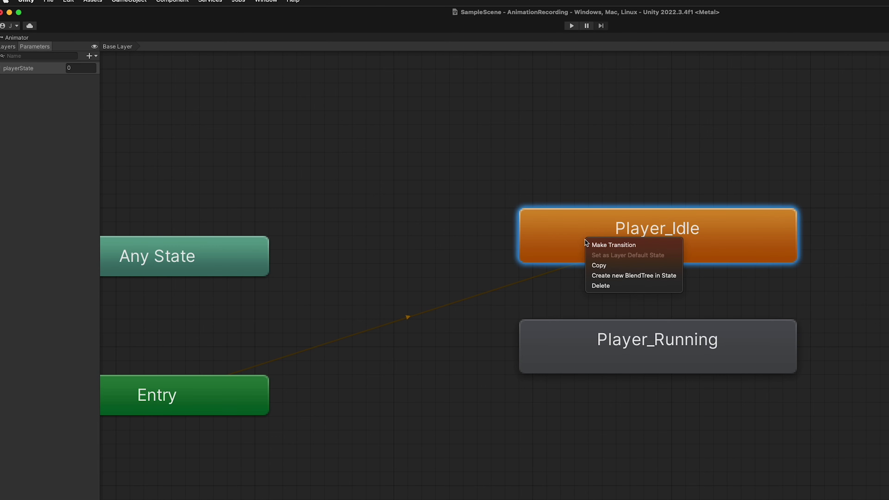
left_click(596, 247)
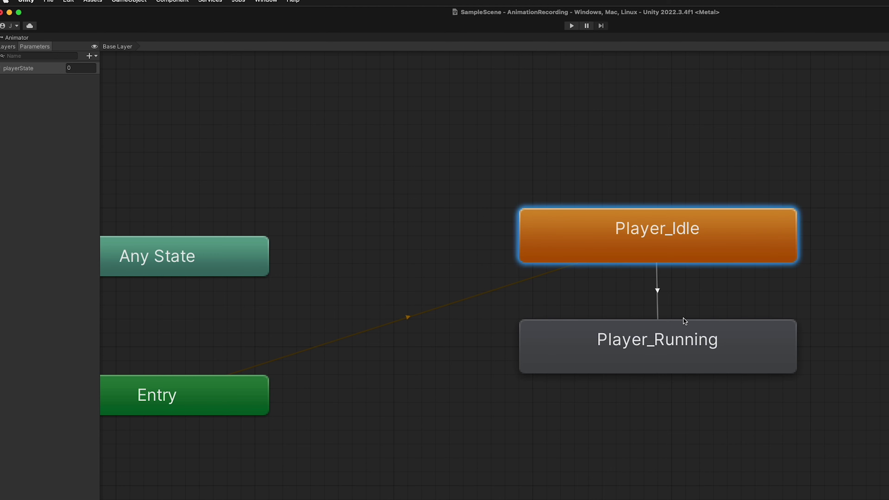
left_click(496, 262)
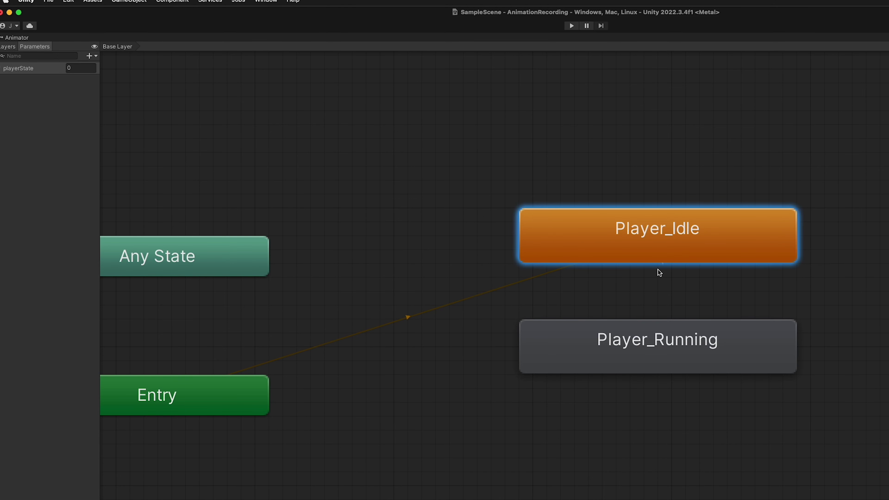
left_click(618, 349)
Step: Make a transition from Player_Running back to Player_Idle and move Player_Idle higher above it
left_click(697, 358)
left_click(726, 230)
left_click(702, 327)
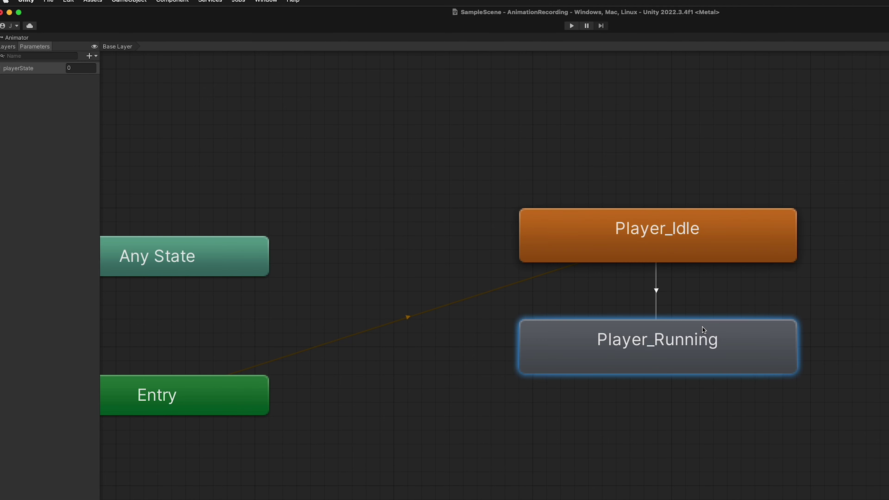
left_click(691, 225)
left_click(670, 339)
right_click(689, 343)
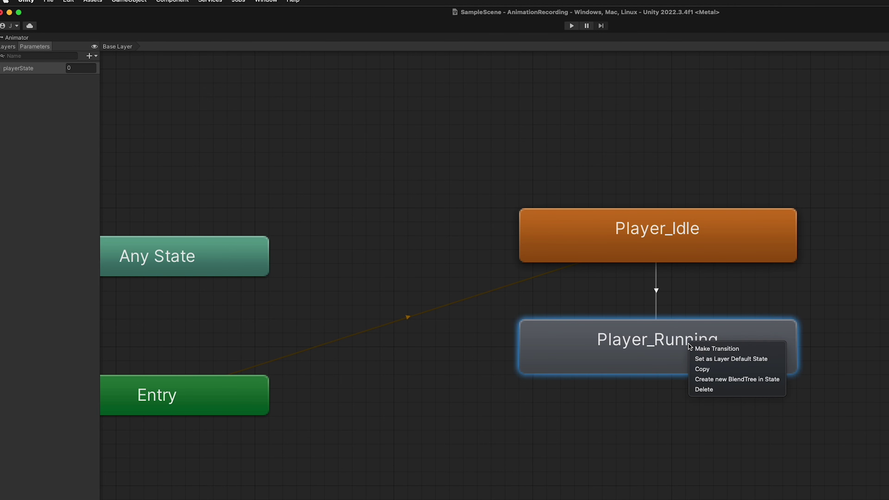
left_click(708, 349)
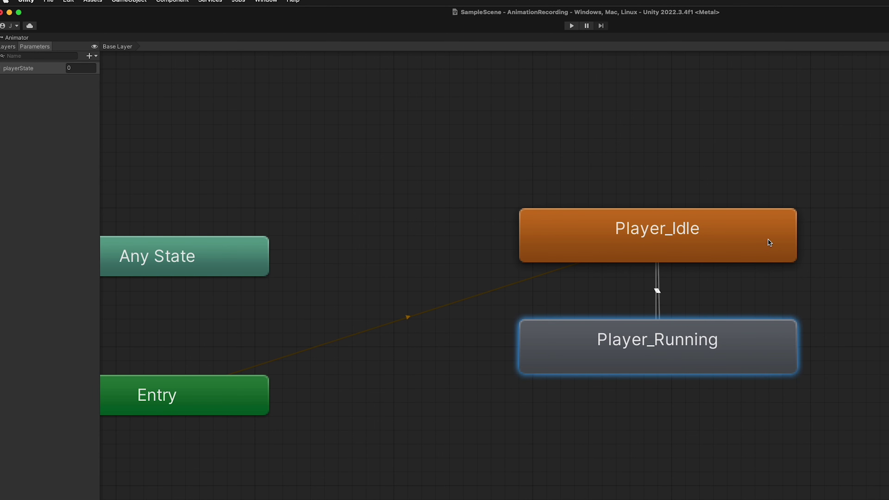
left_click(774, 246)
left_click_drag(647, 242, 639, 203)
mouse_move(649, 352)
left_mouse_down()
mouse_move(562, 453)
mouse_move(596, 335)
mouse_move(652, 351)
mouse_move(638, 356)
left_mouse_up()
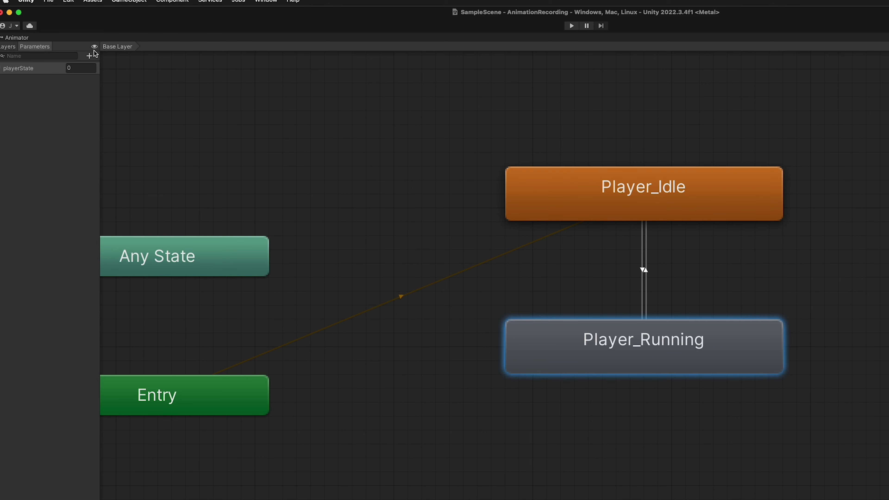
Step: Un-maximize the Animator, frame all states in the graph, and start Play mode
double_click(35, 37)
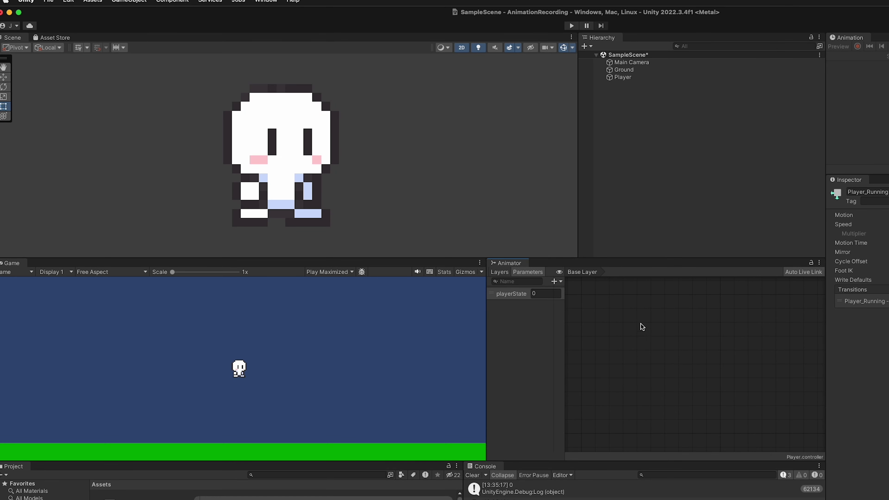
left_click(634, 318)
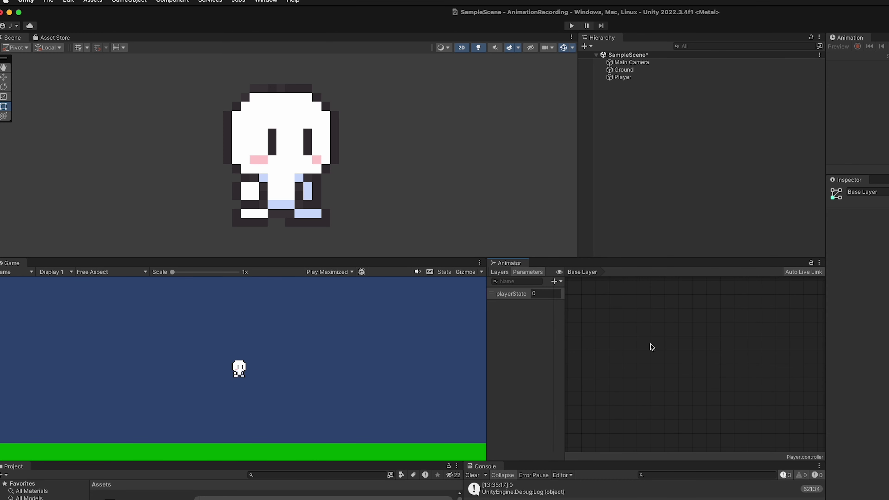
key("a")
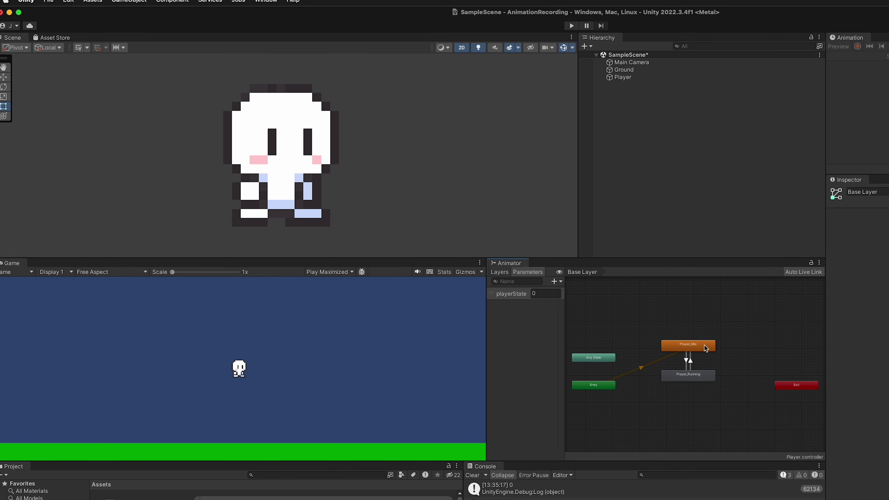
key("super+p")
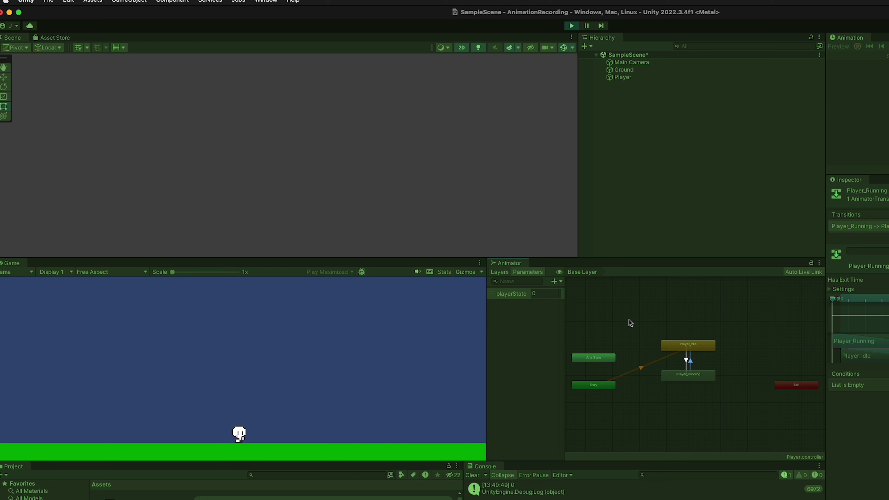
Step: Compare the two transition arrows, then select Player_Idle → Player_Running and toggle its Has Exit Time
left_click(688, 361)
left_click(691, 362)
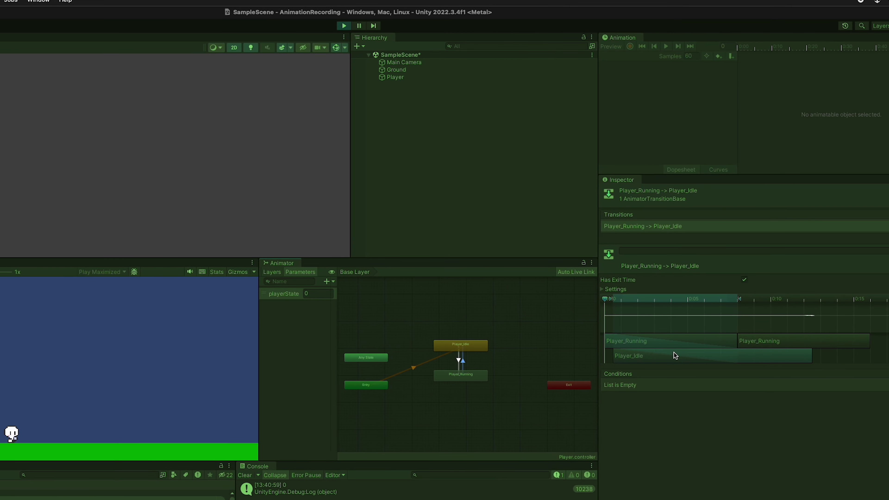
left_click(459, 360)
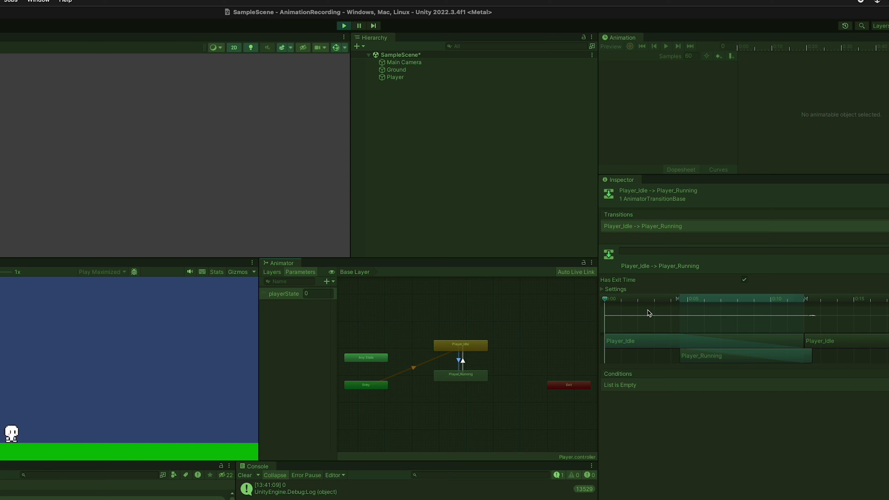
left_click(745, 280)
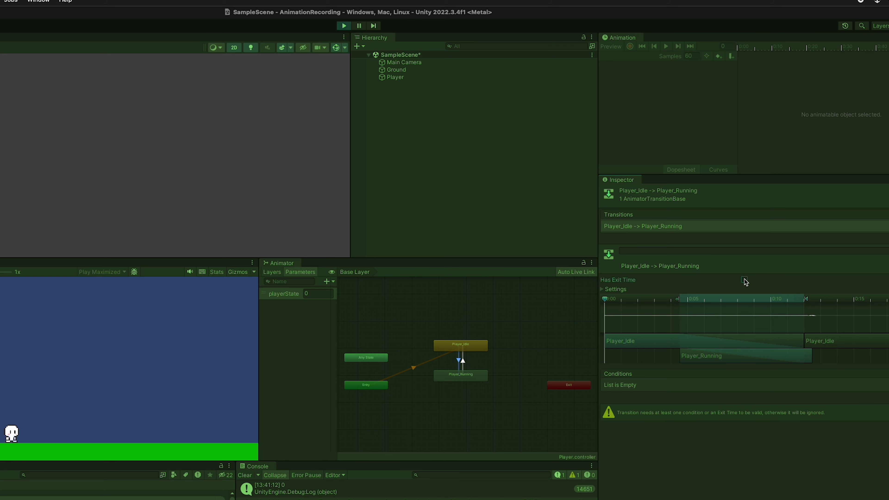
left_click(744, 280)
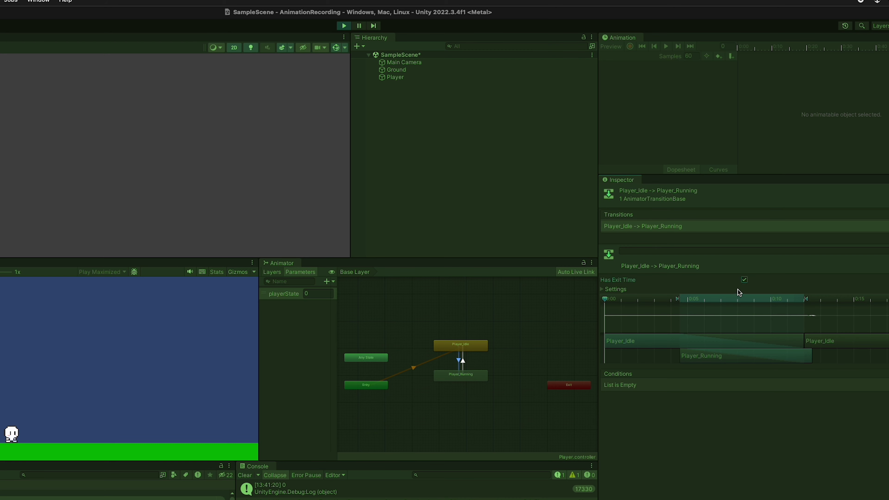
left_click(463, 361)
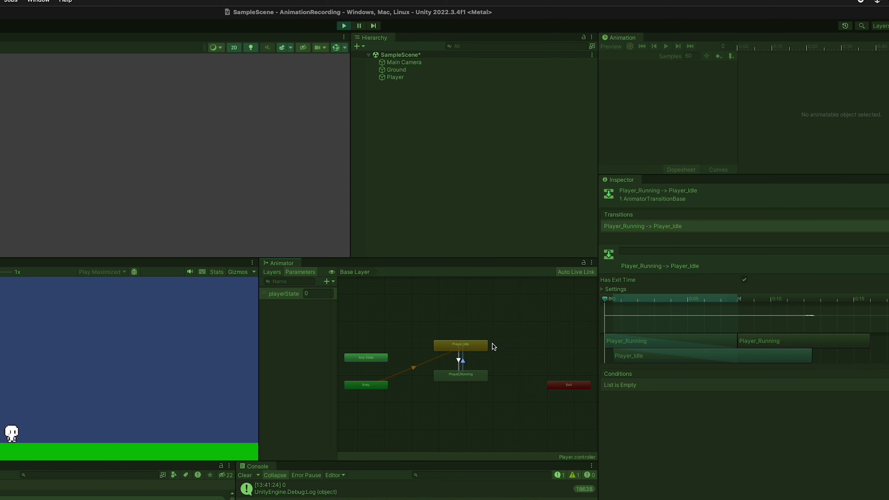
left_click(460, 363)
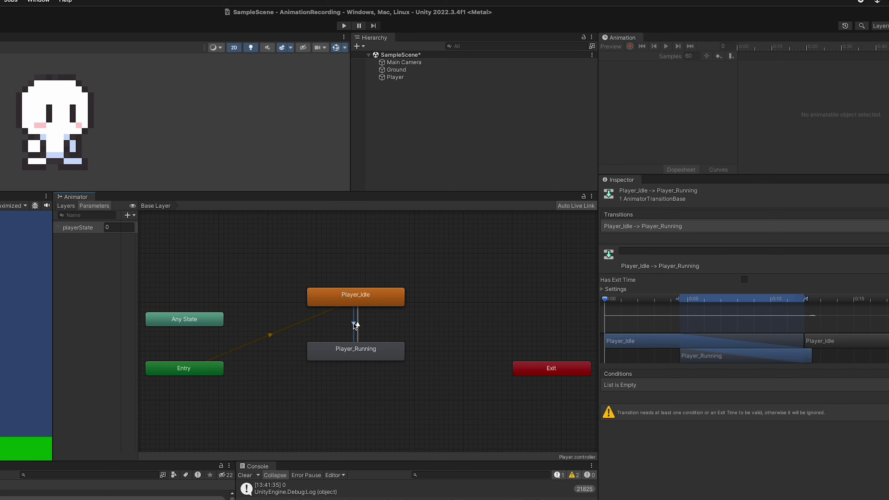
Step: Give Player_Idle → Player_Running no exit time, non-fixed duration, and a 0 transition duration
left_click(745, 280)
left_click(746, 280)
left_click(603, 289)
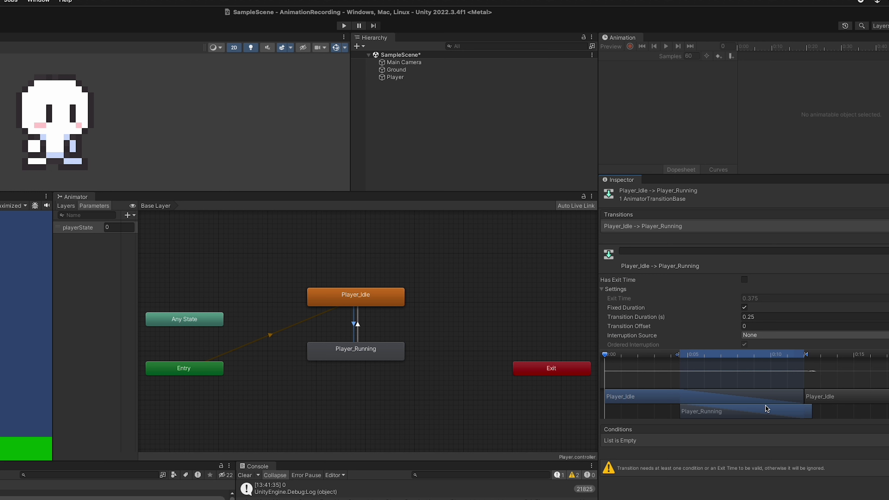
left_click(768, 317)
left_click(744, 307)
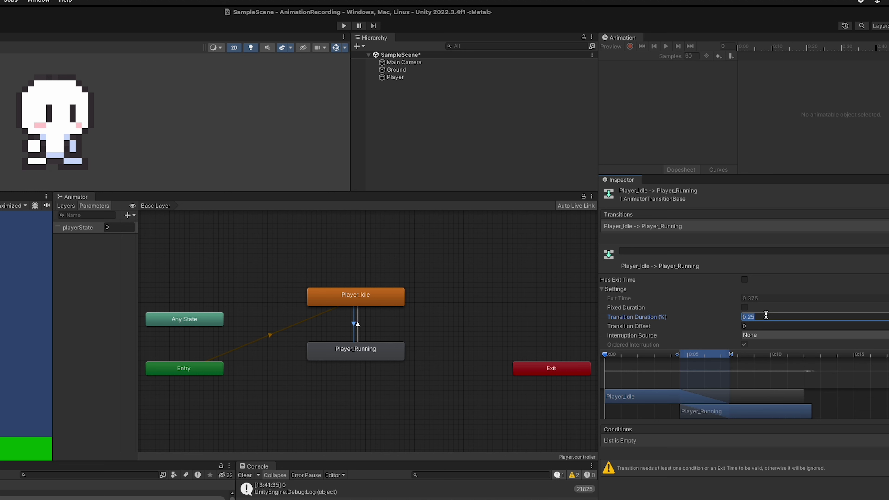
type("0")
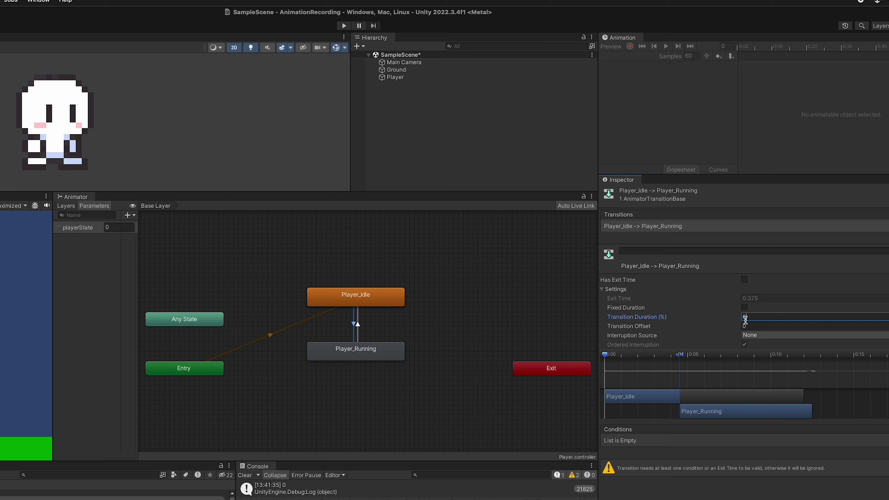
key("Tab")
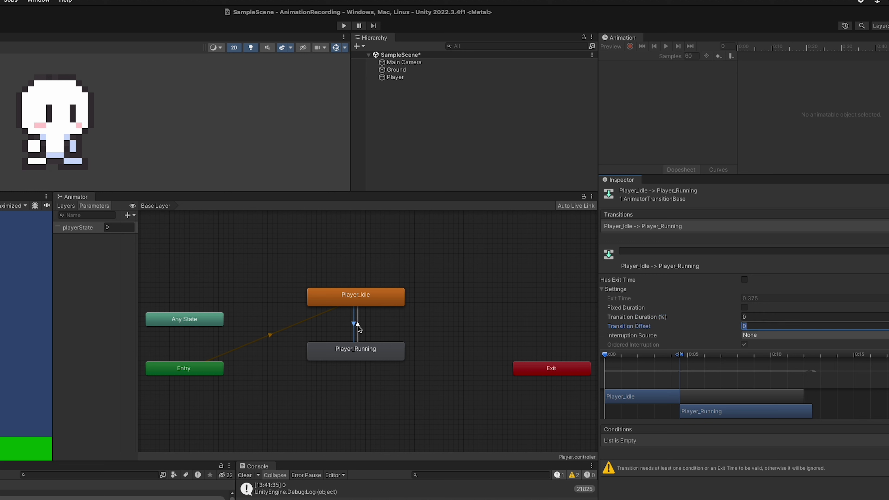
Step: Make Player_Running → Player_Idle use a non-fixed duration and enter a 0 transition duration
left_click(359, 326)
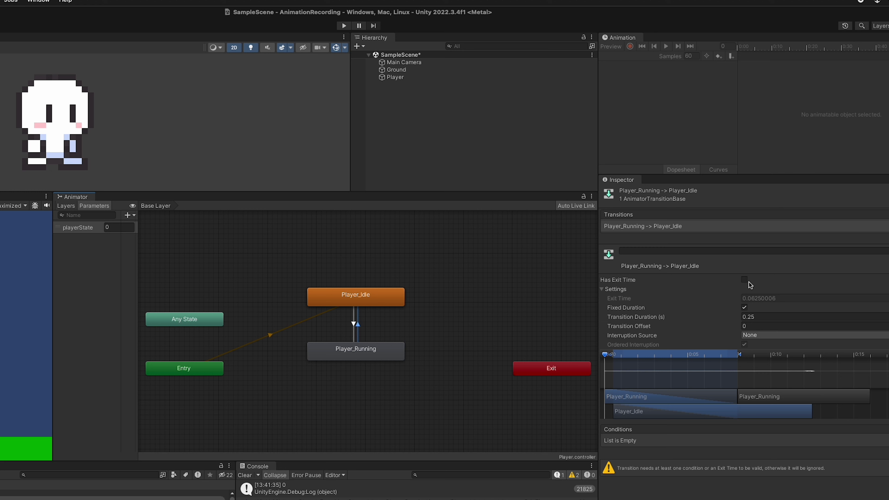
left_click(745, 307)
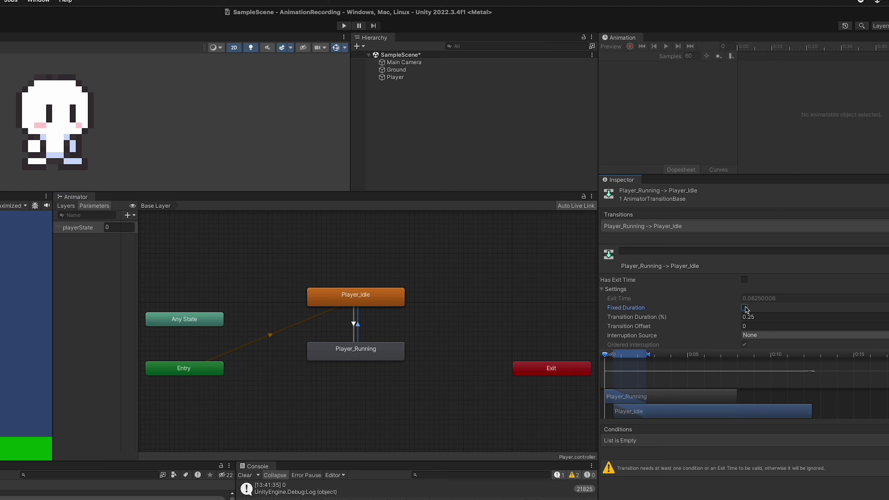
left_click(764, 317)
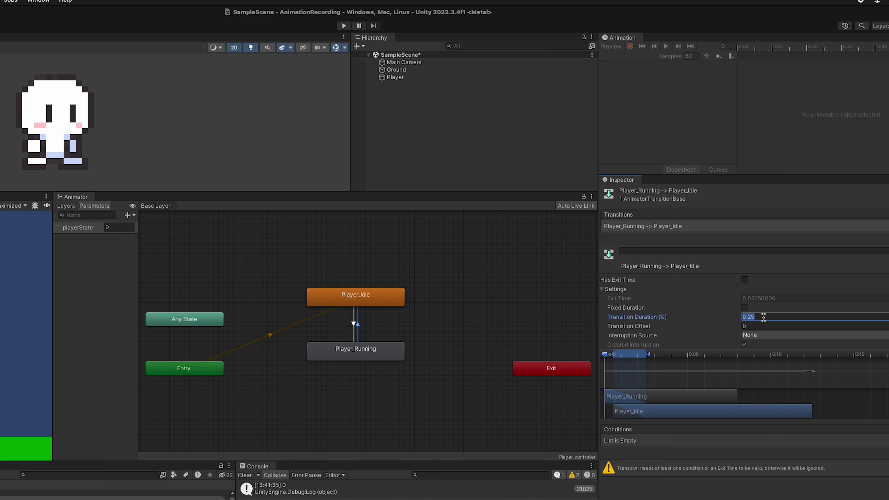
type("0")
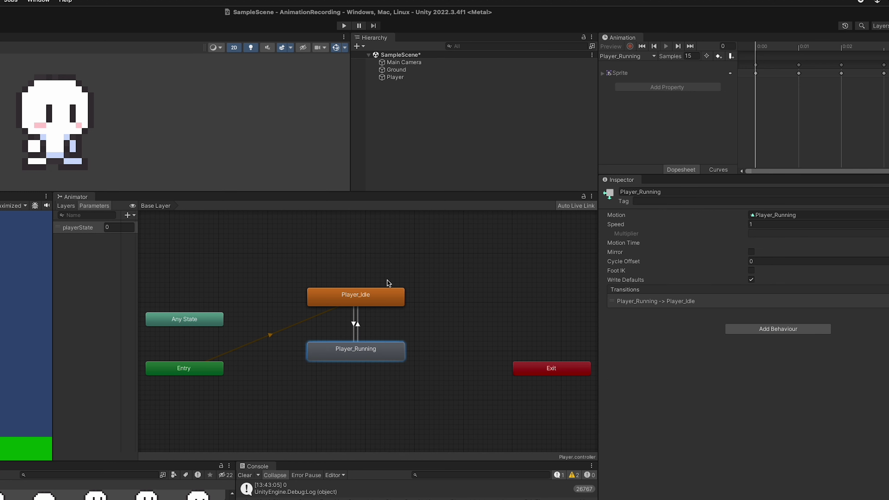